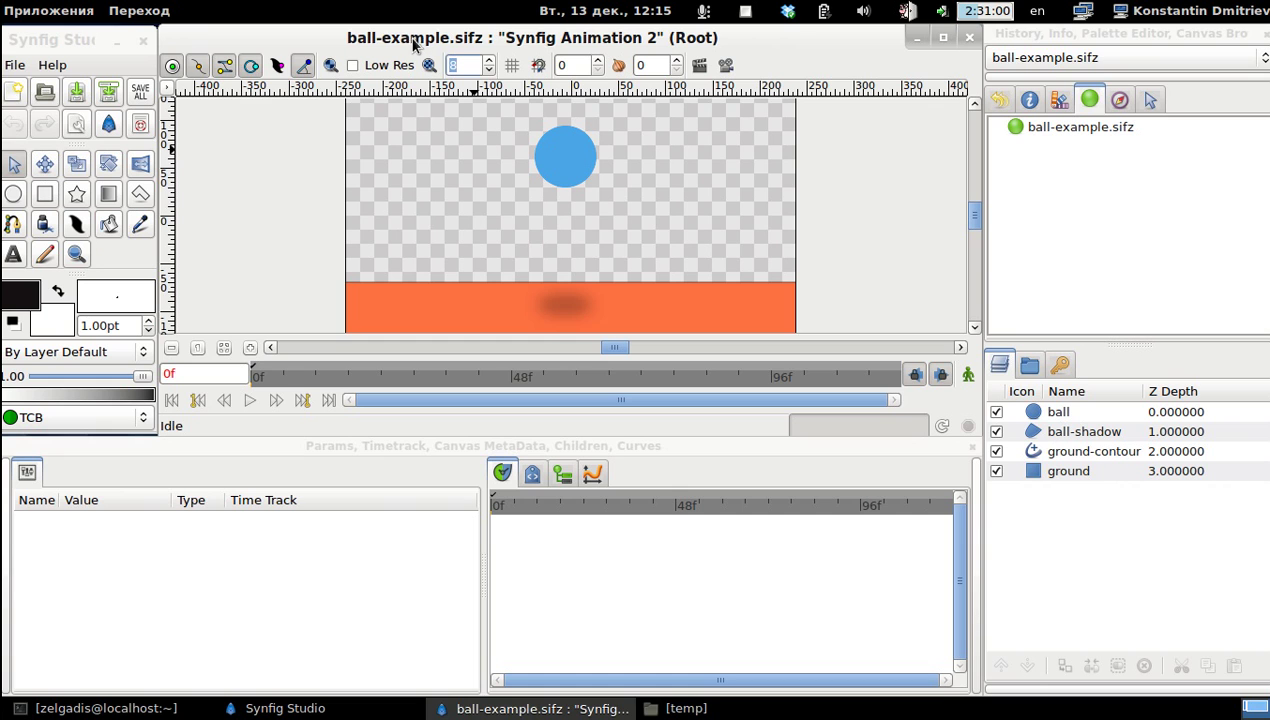
# Examine each layer of the scene and scrub through the ball's Origin waypoints at frames 0, 8 and 16
pyautogui.click(257, 380)
pyautogui.moveTo(257, 380)
pyautogui.mouseDown()
pyautogui.moveTo(352, 392)
pyautogui.moveTo(233, 385)
pyautogui.mouseUp()
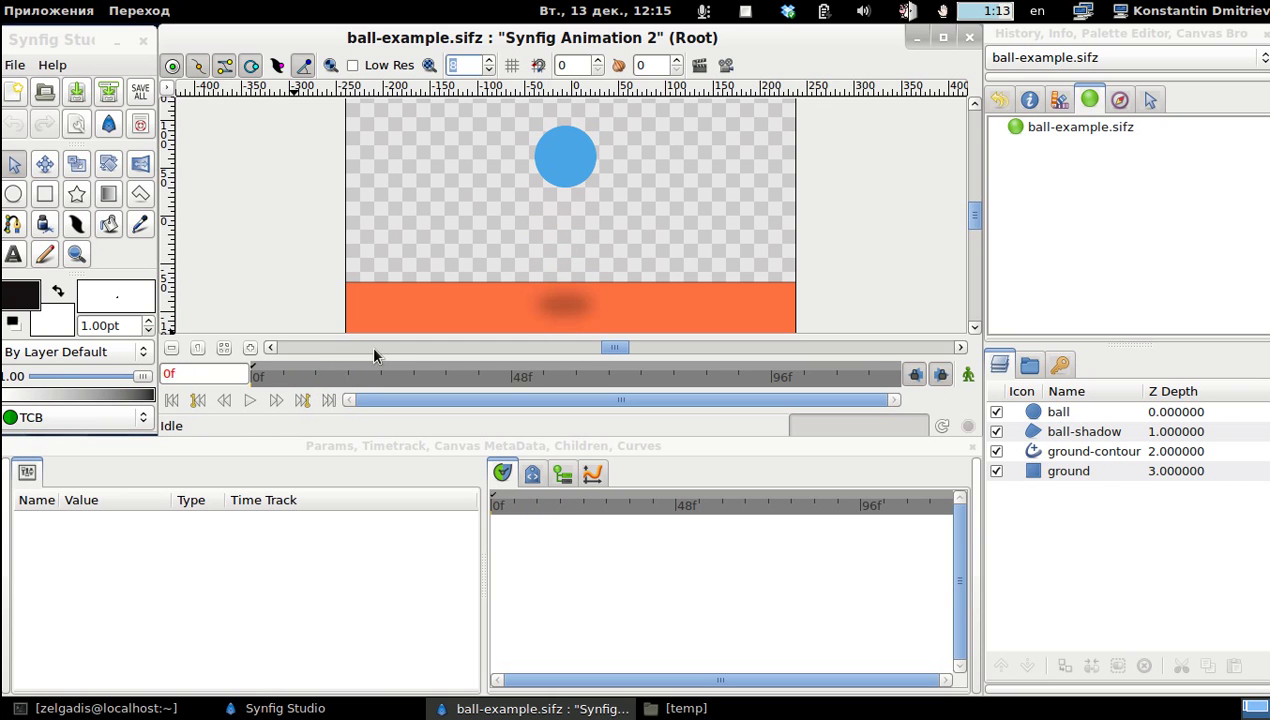
pyautogui.click(1030, 470)
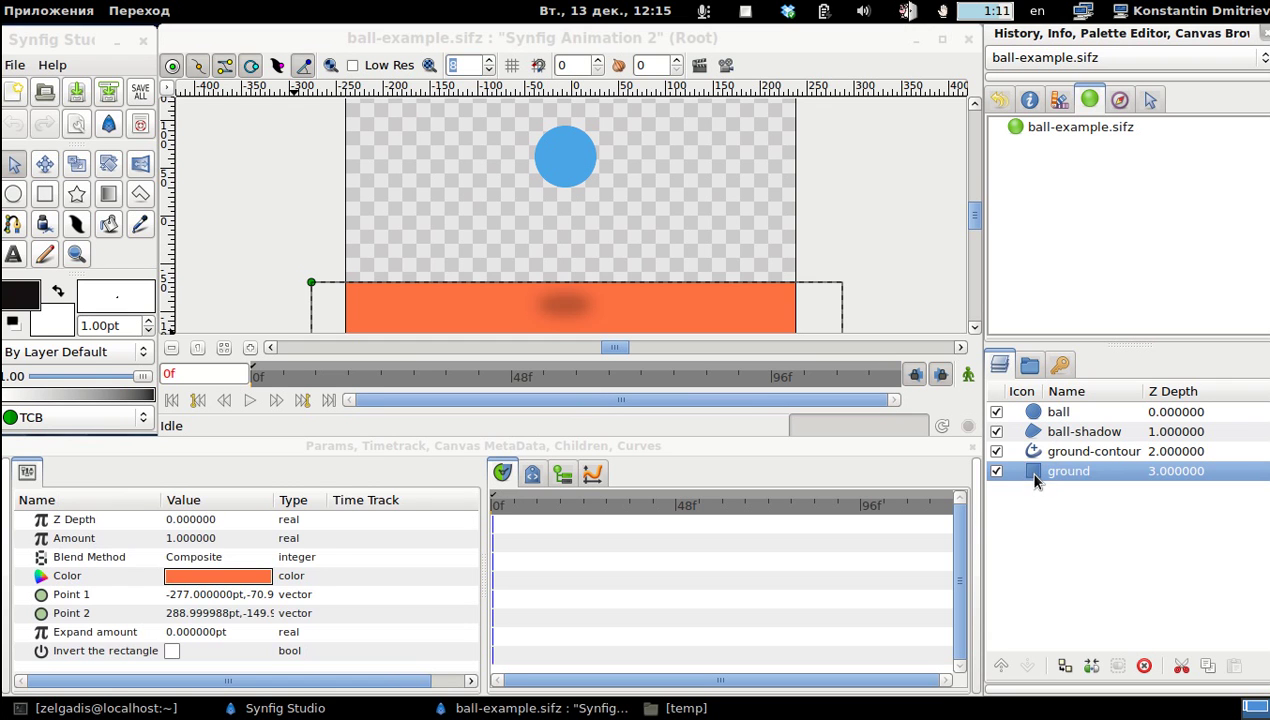
pyautogui.click(1034, 453)
pyautogui.click(1033, 432)
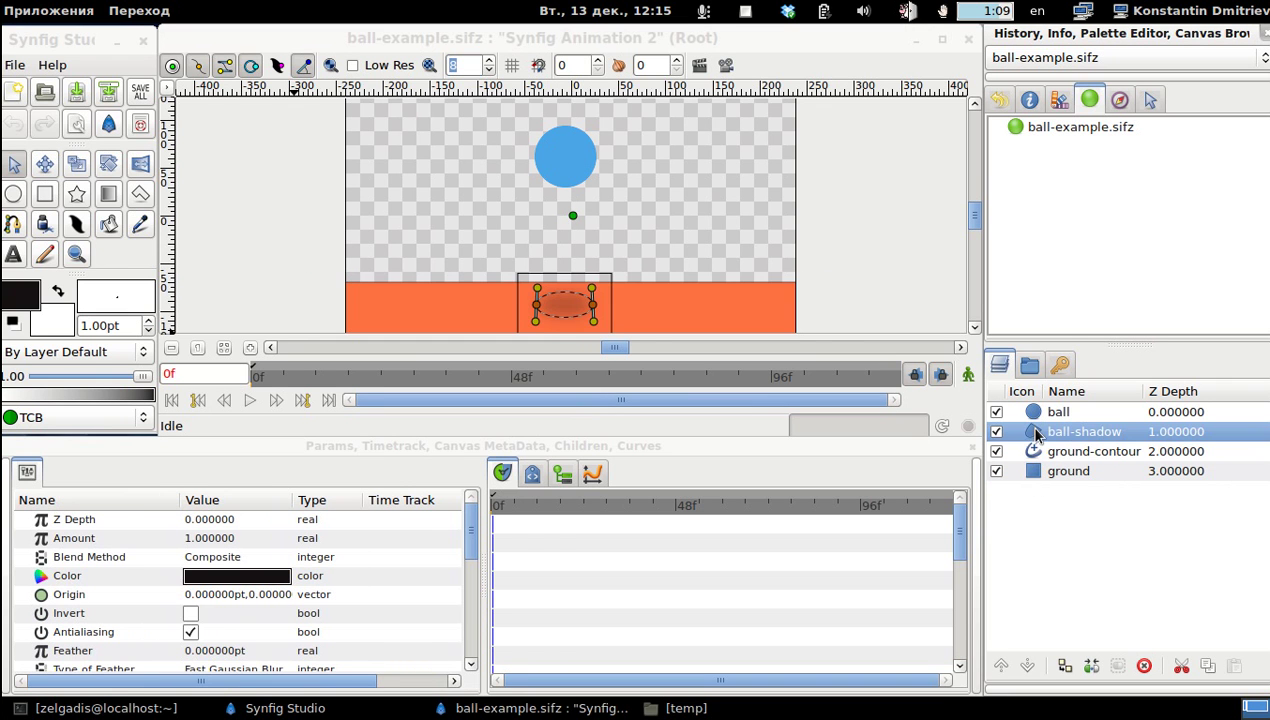
pyautogui.click(1032, 413)
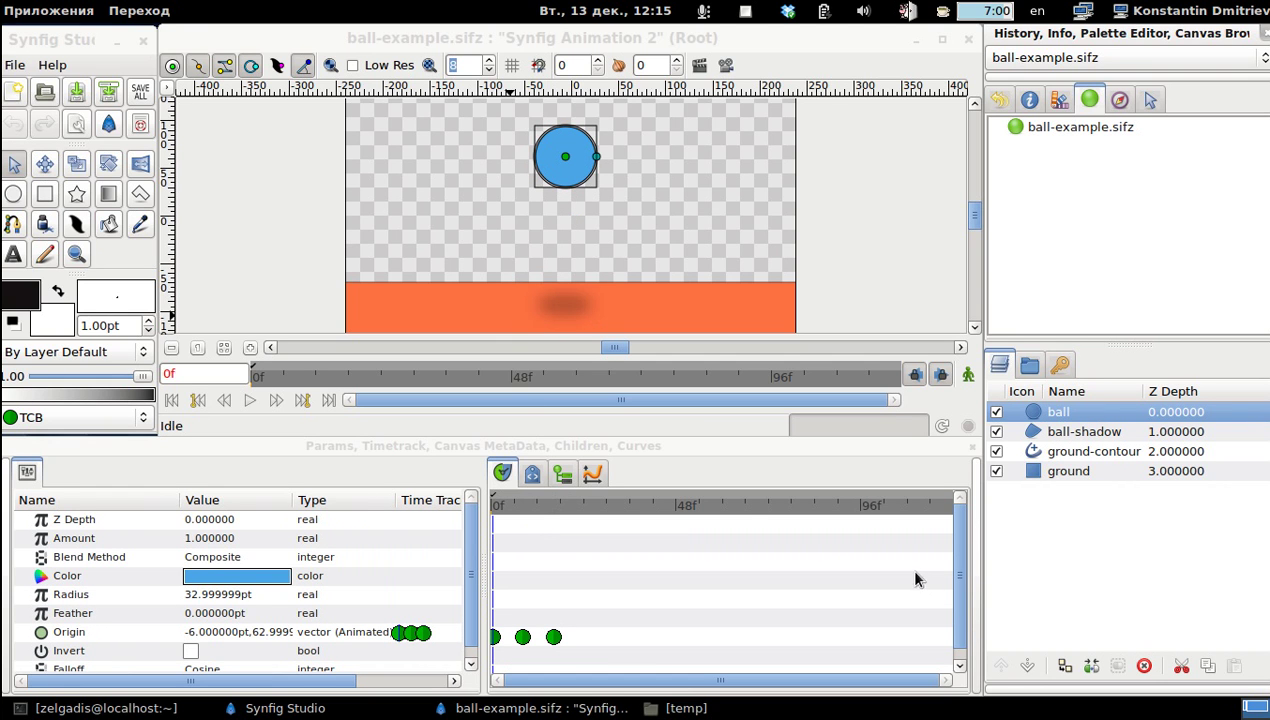
pyautogui.click(495, 508)
pyautogui.click(491, 513)
pyautogui.click(521, 517)
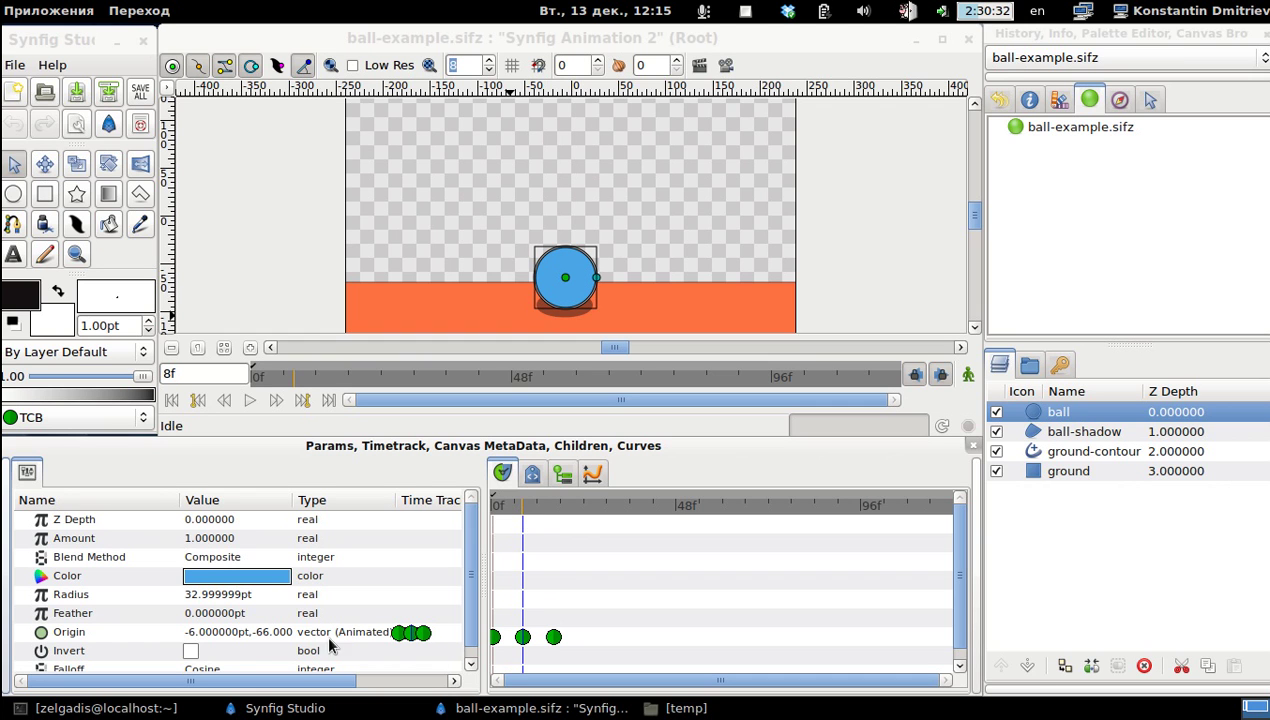
pyautogui.moveTo(536, 513); pyautogui.dragTo(551, 512)
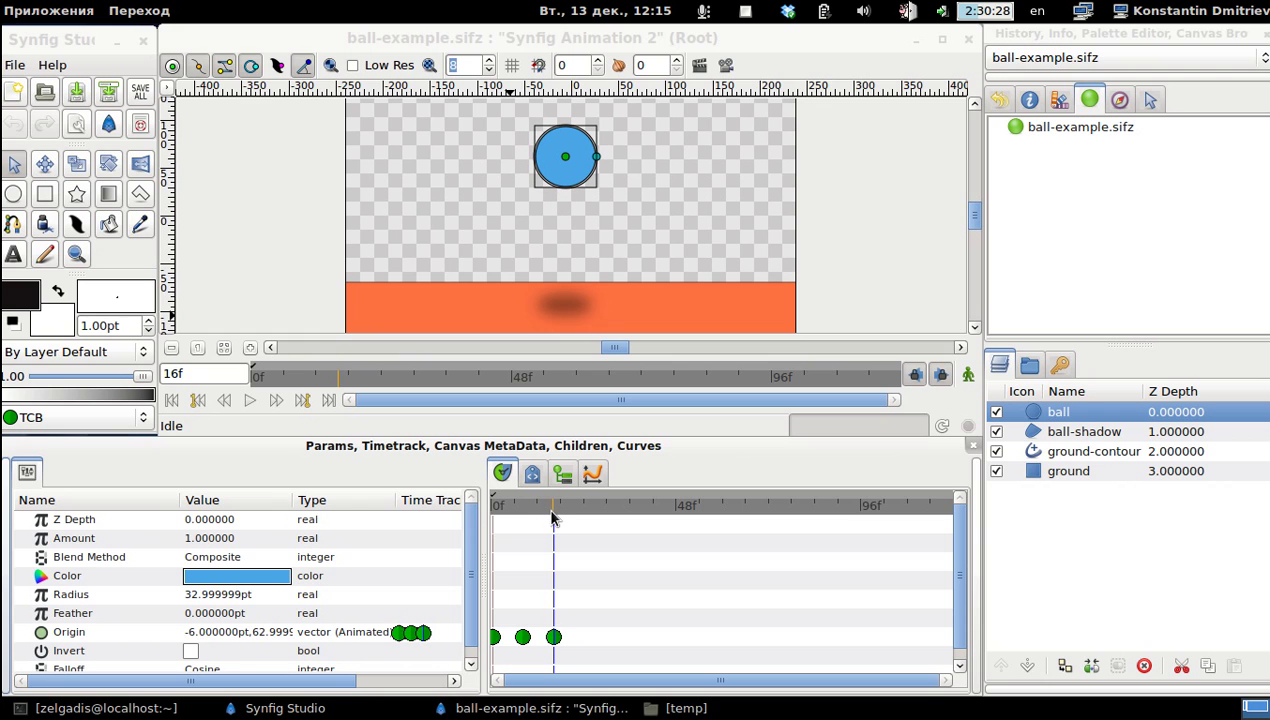
pyautogui.moveTo(551, 513)
pyautogui.mouseDown()
pyautogui.moveTo(537, 513)
pyautogui.moveTo(551, 503)
pyautogui.mouseUp()
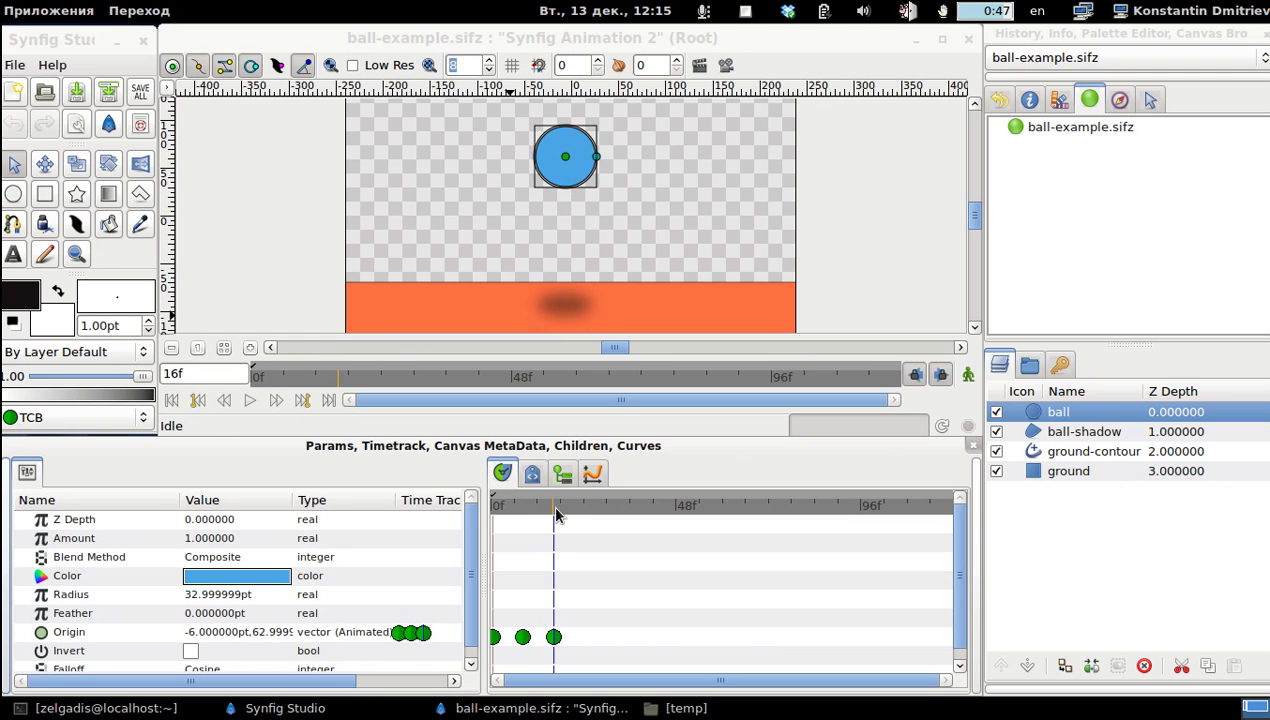
# Set the ball-shadow layer's Amount to 0.5 at frame 16, with animate editing mode active only for that change
pyautogui.click(1048, 431)
pyautogui.click(496, 513)
pyautogui.moveTo(496, 513); pyautogui.dragTo(491, 513)
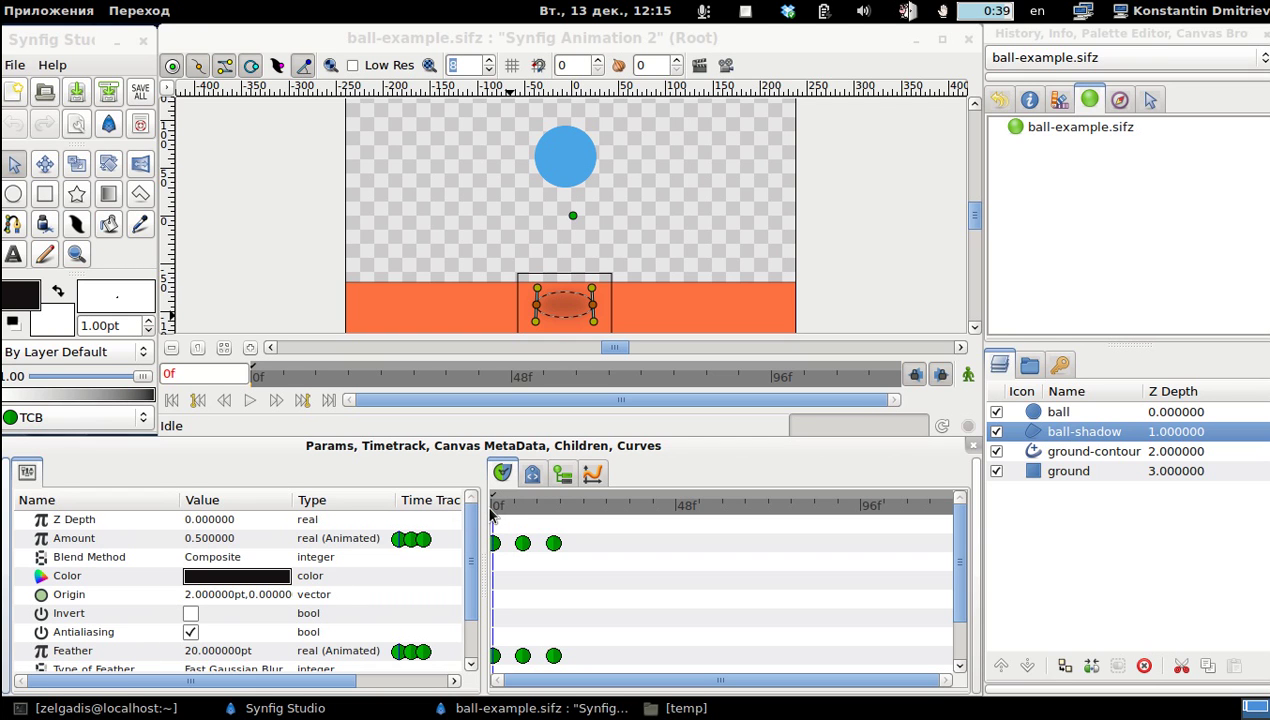
pyautogui.moveTo(493, 515); pyautogui.dragTo(523, 514)
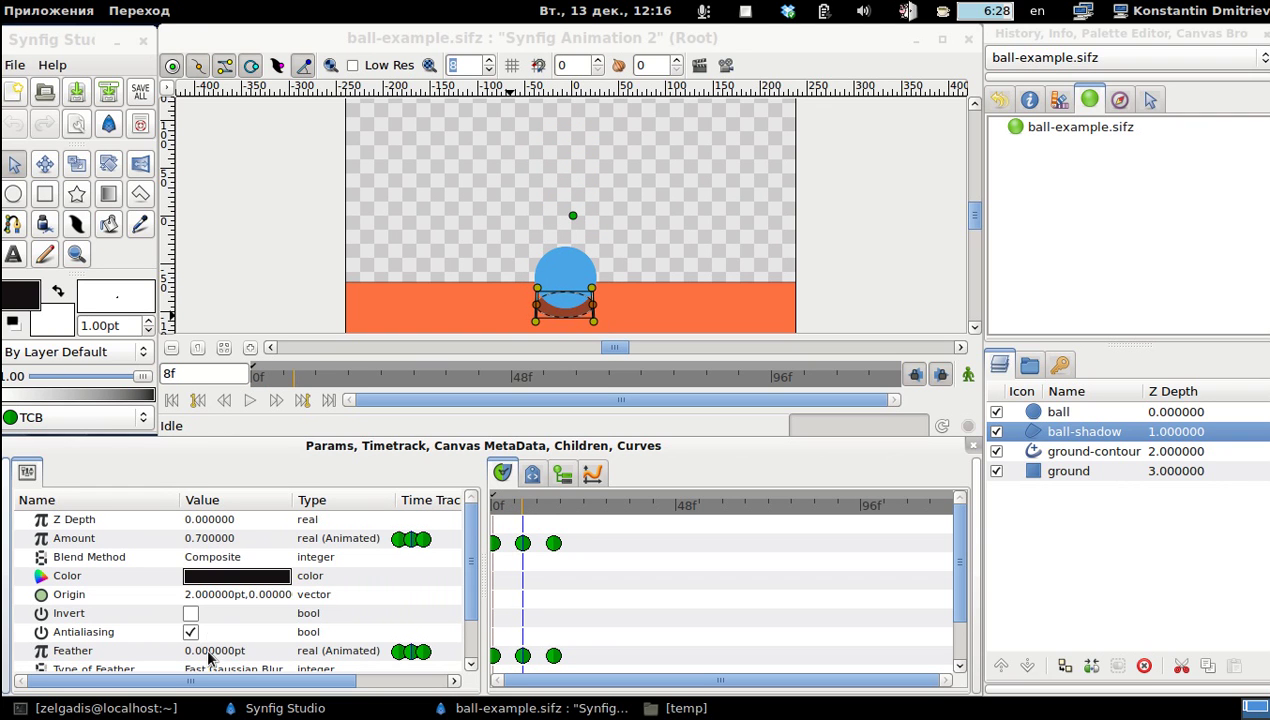
pyautogui.moveTo(523, 514); pyautogui.dragTo(555, 512)
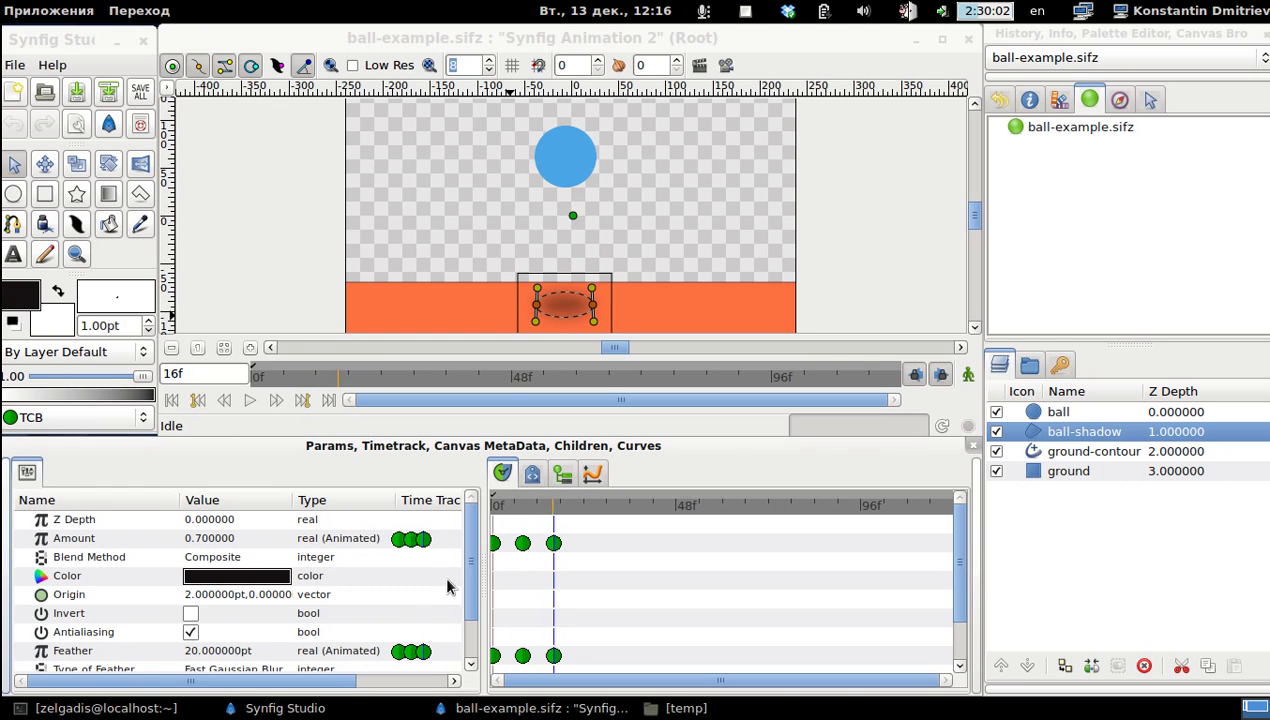
pyautogui.tripleClick(210, 545)
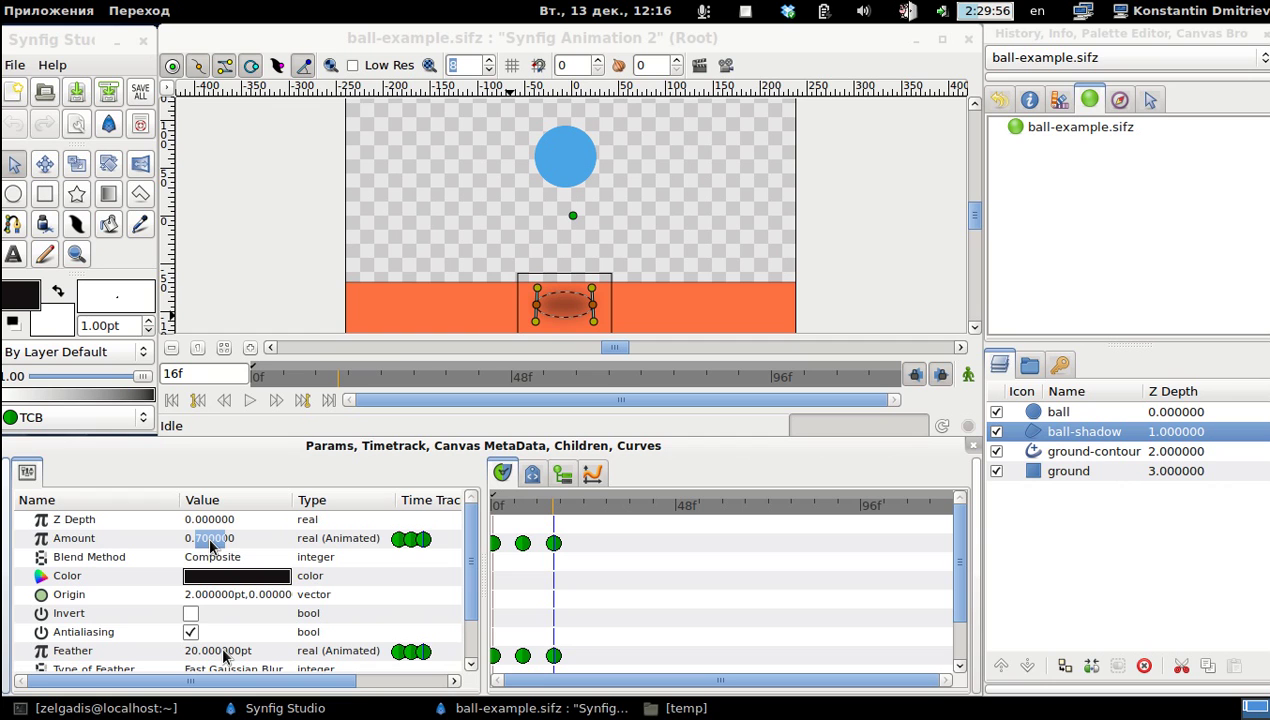
pyautogui.write('0')
pyautogui.click(228, 540)
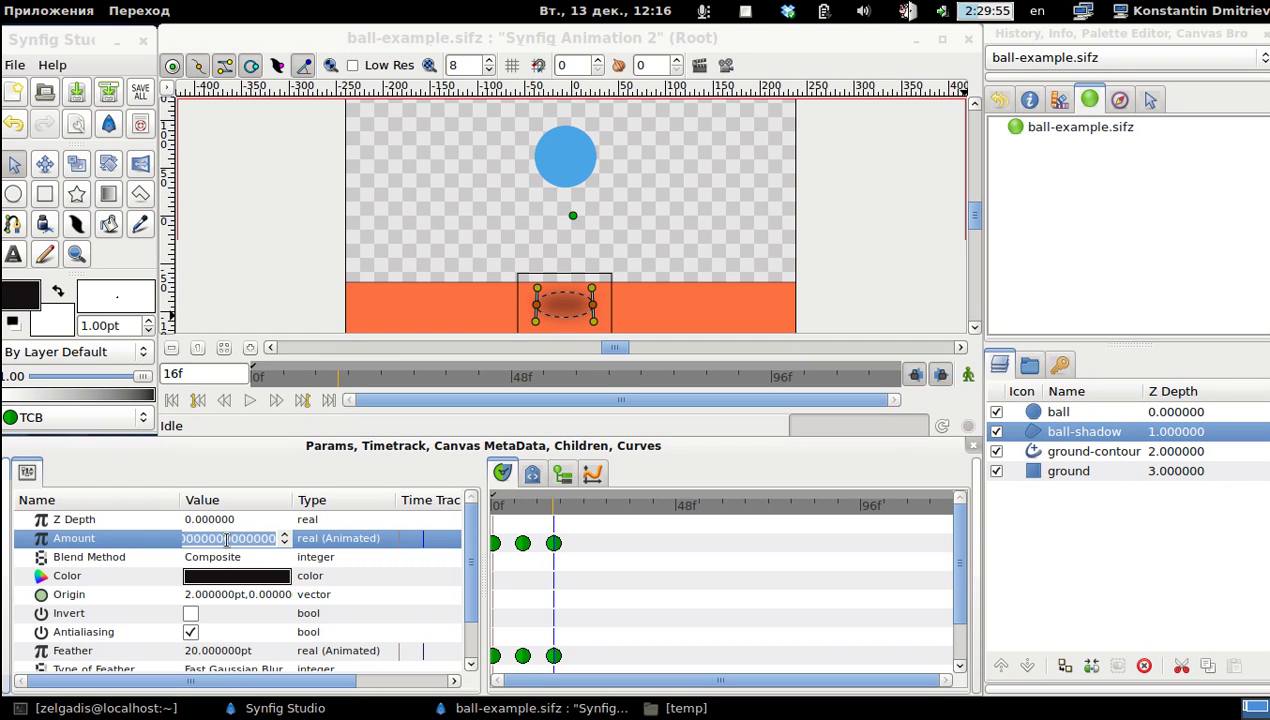
pyautogui.write('0.5')
pyautogui.press('Return')
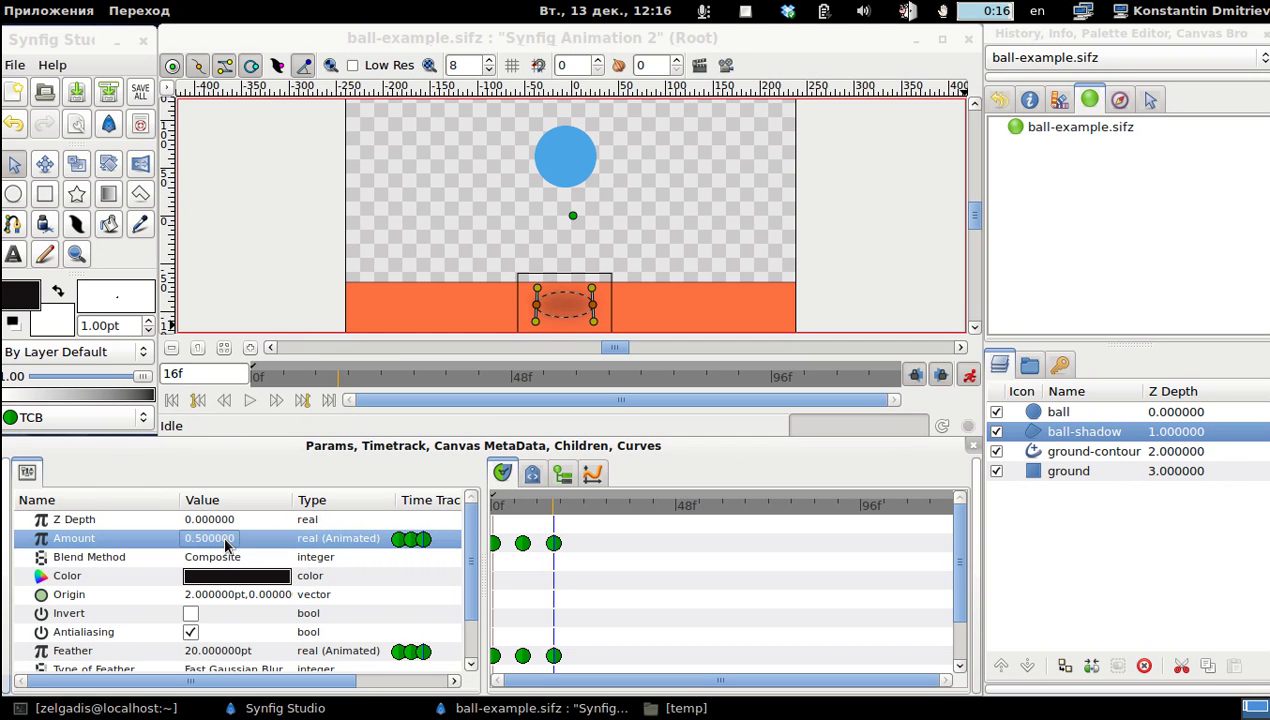
pyautogui.click(968, 375)
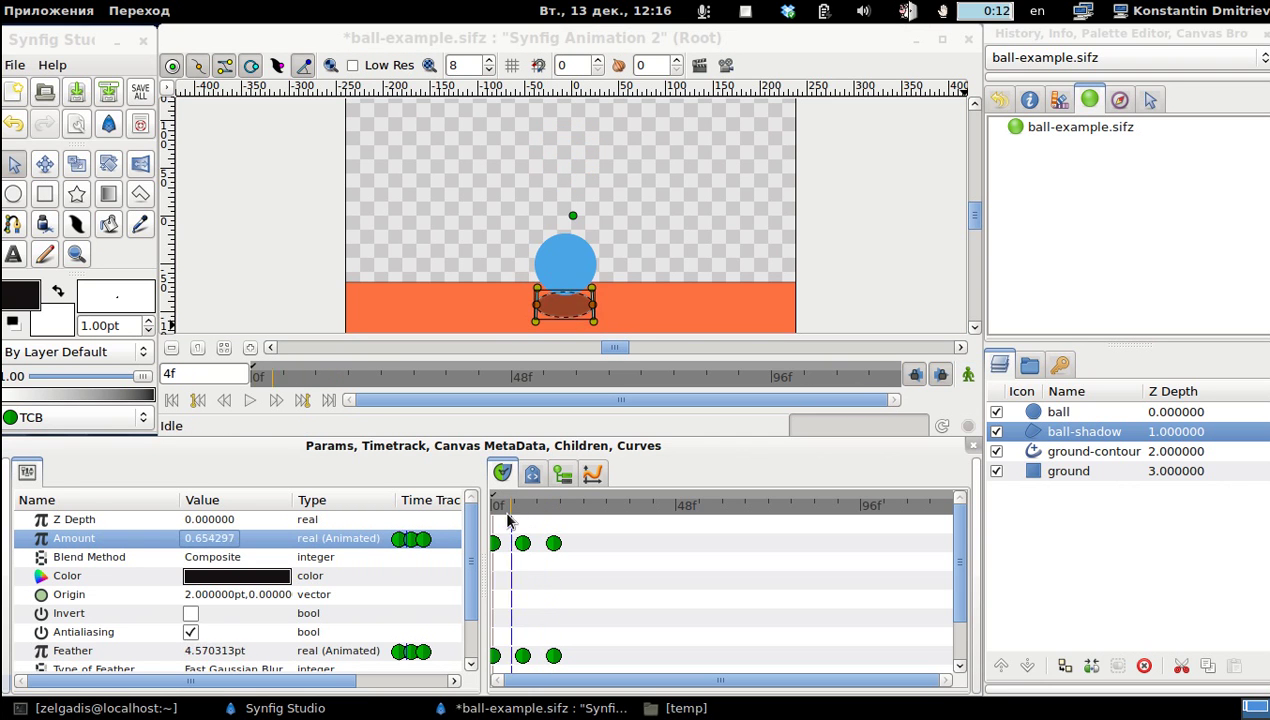
# Play back the bouncing animation and inspect the ball's motion at its Origin waypoints on frames 0, 8 and 16
pyautogui.click(742, 216)
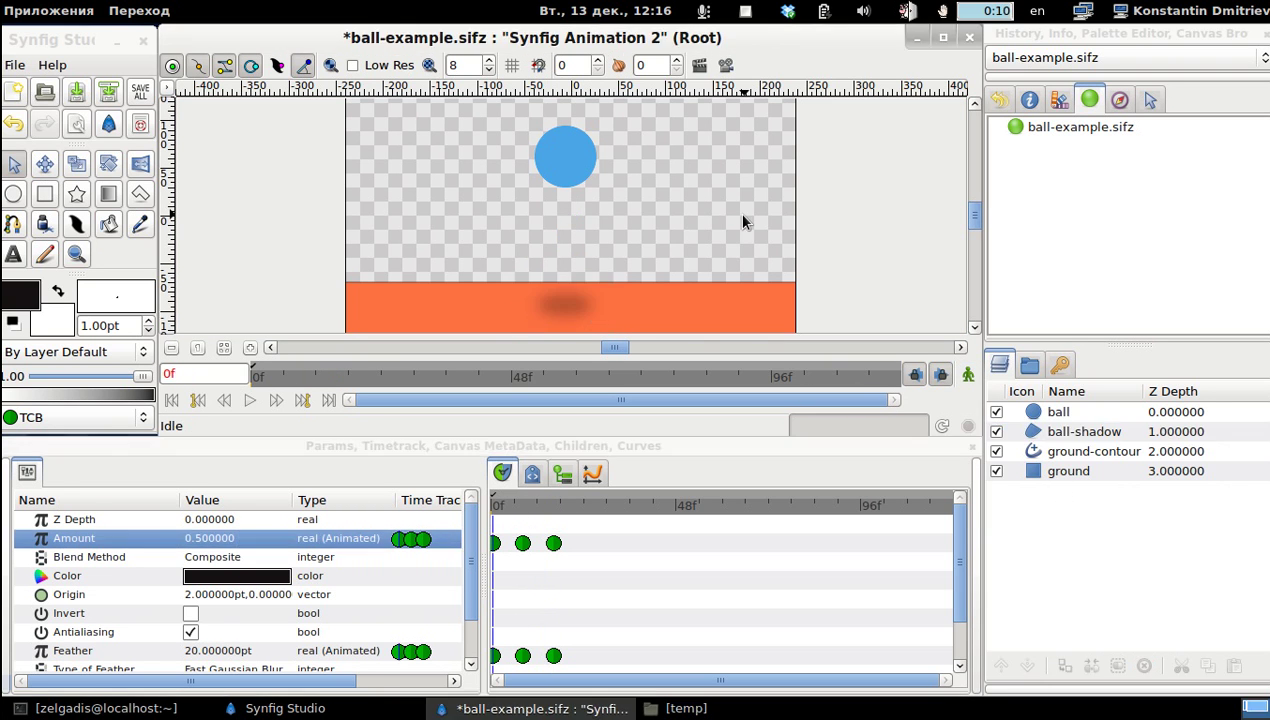
pyautogui.click(250, 400)
pyautogui.click(245, 398)
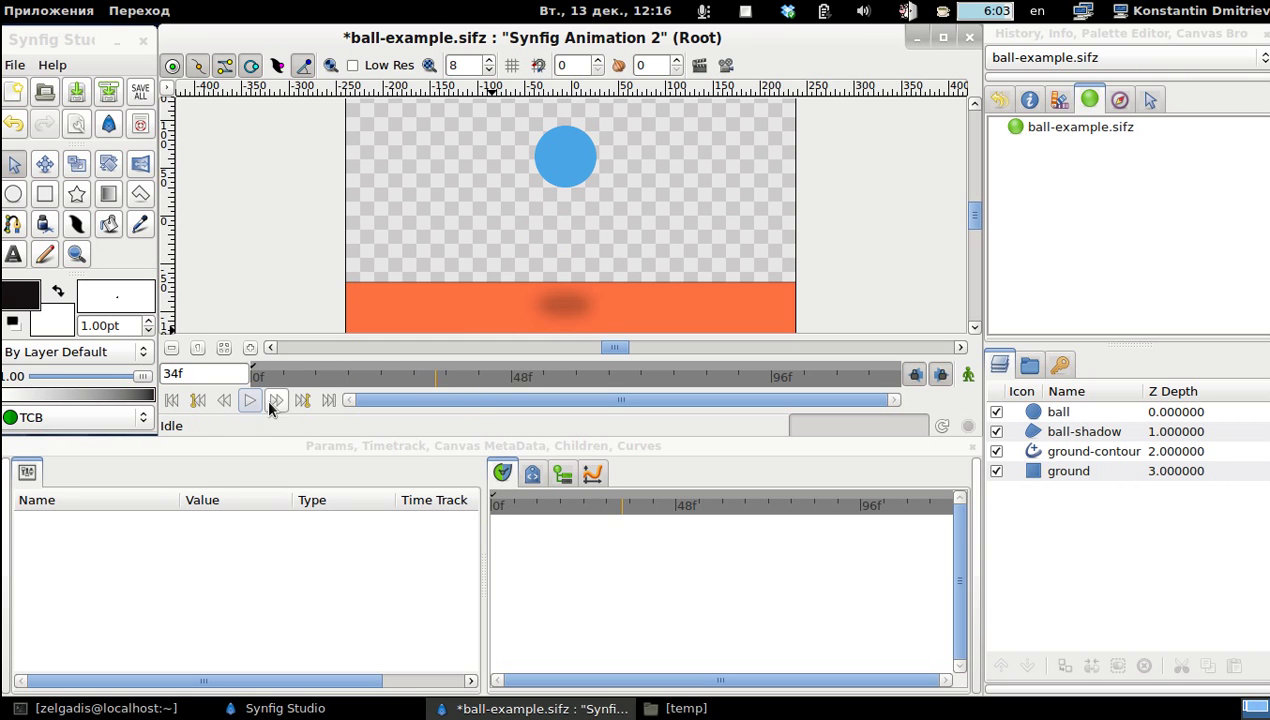
pyautogui.click(1032, 414)
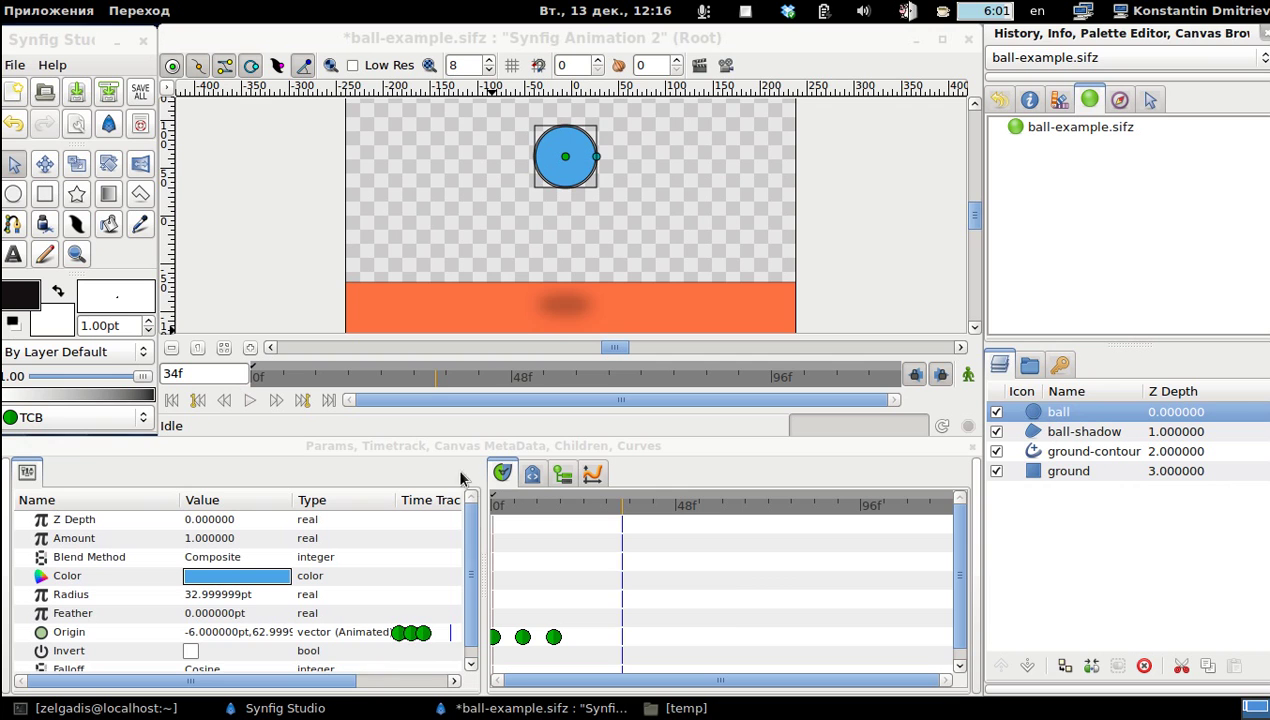
pyautogui.moveTo(502, 513)
pyautogui.mouseDown()
pyautogui.moveTo(553, 512)
pyautogui.moveTo(492, 515)
pyautogui.mouseUp()
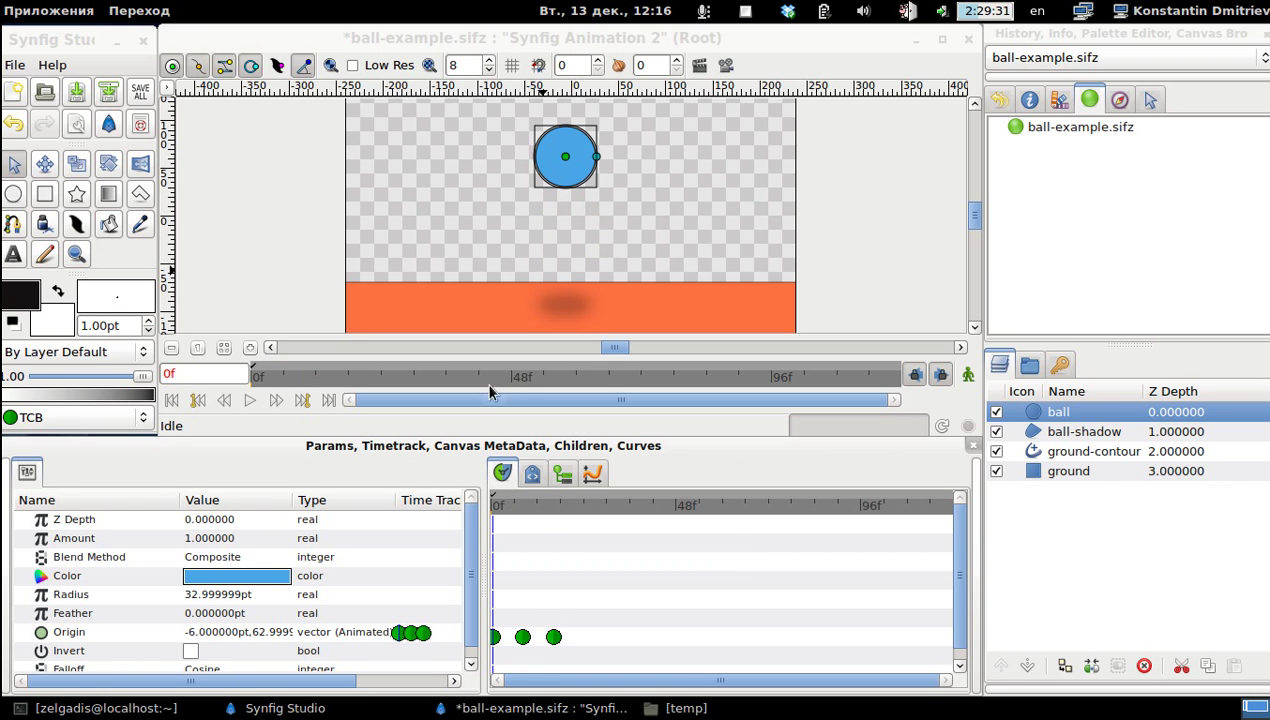
pyautogui.click(521, 512)
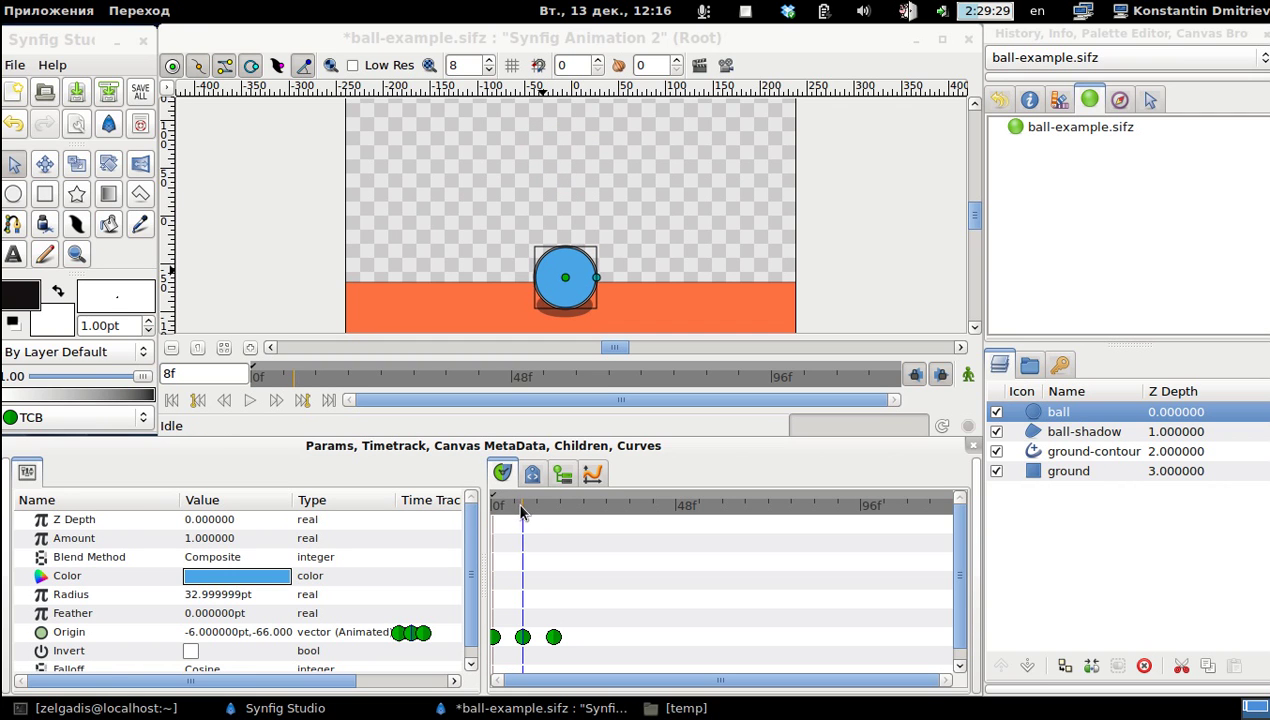
pyautogui.click(494, 510)
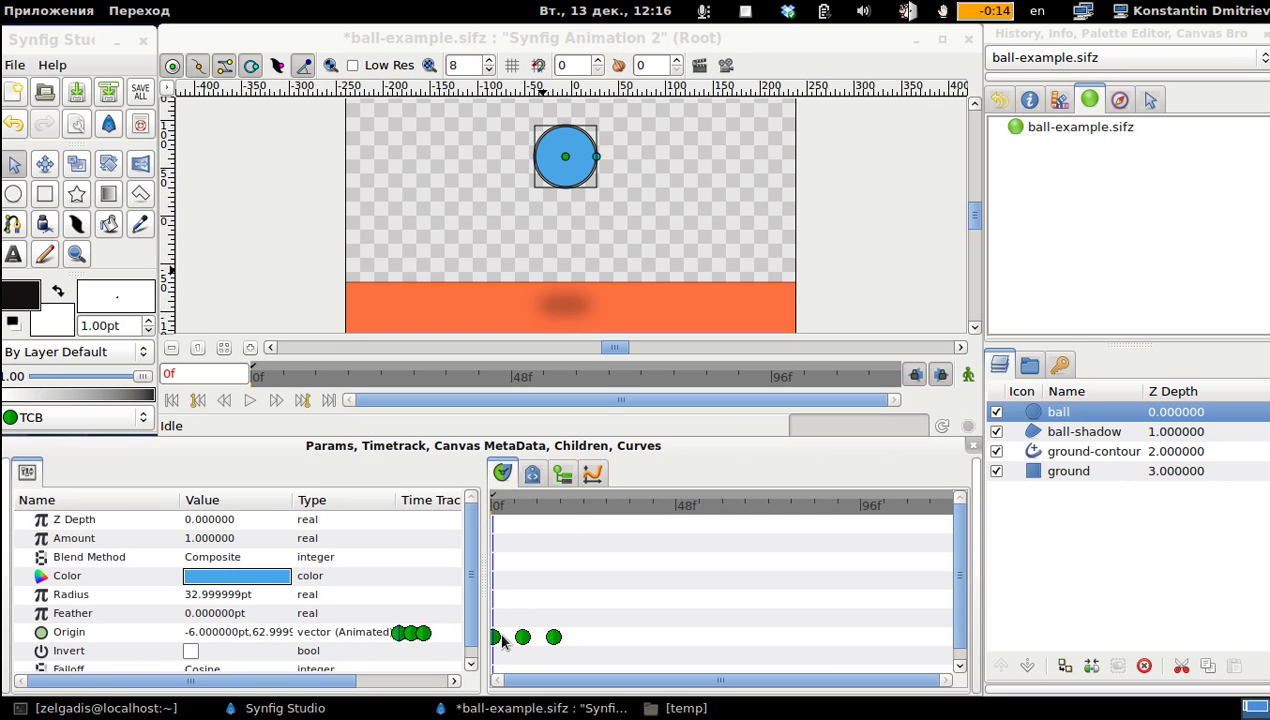
pyautogui.click(494, 505)
pyautogui.click(558, 503)
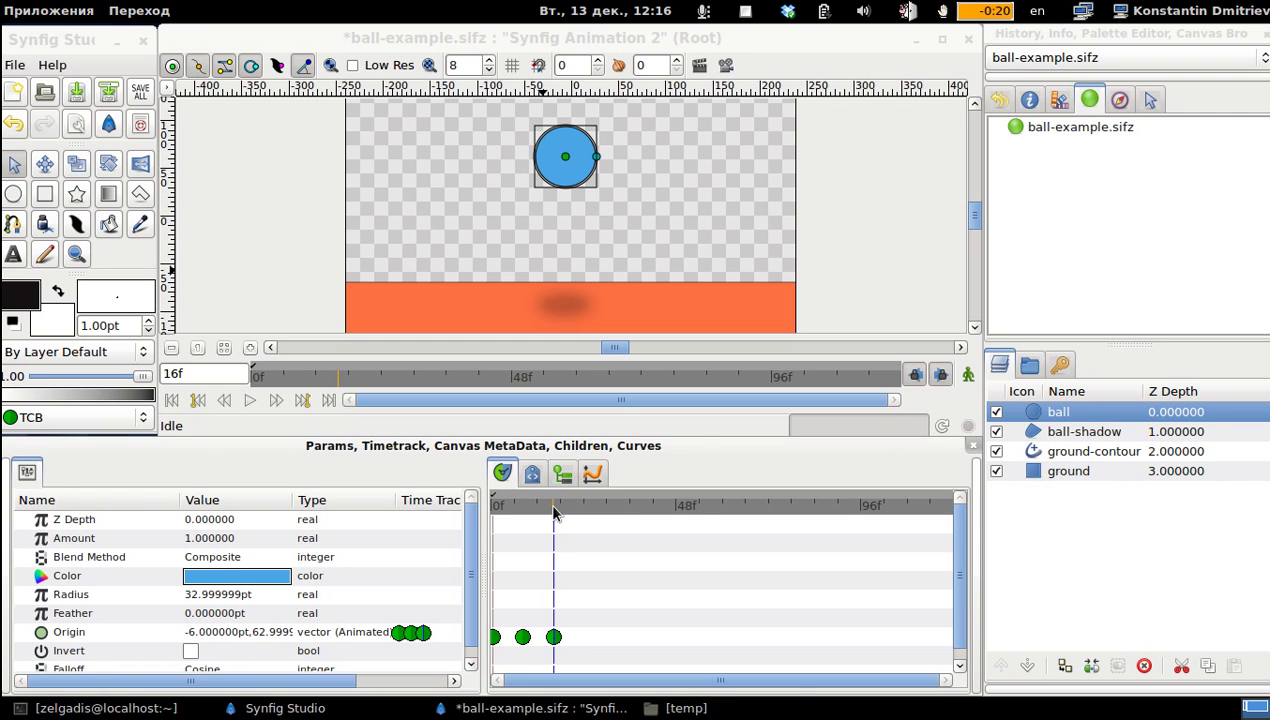
# Set both sides of the ball's Origin waypoints at frames 16 and 0 to Ease In/Out interpolation
pyautogui.rightClick(553, 644)
pyautogui.moveTo(591, 591)
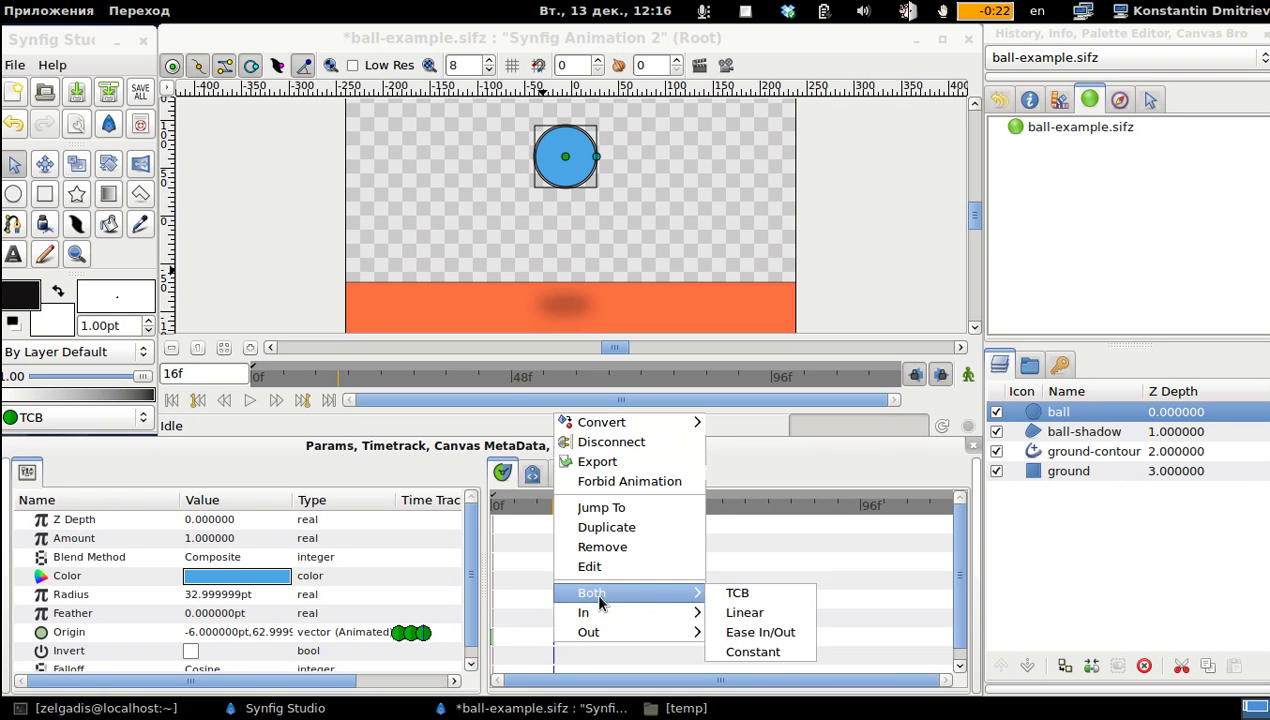
pyautogui.click(713, 633)
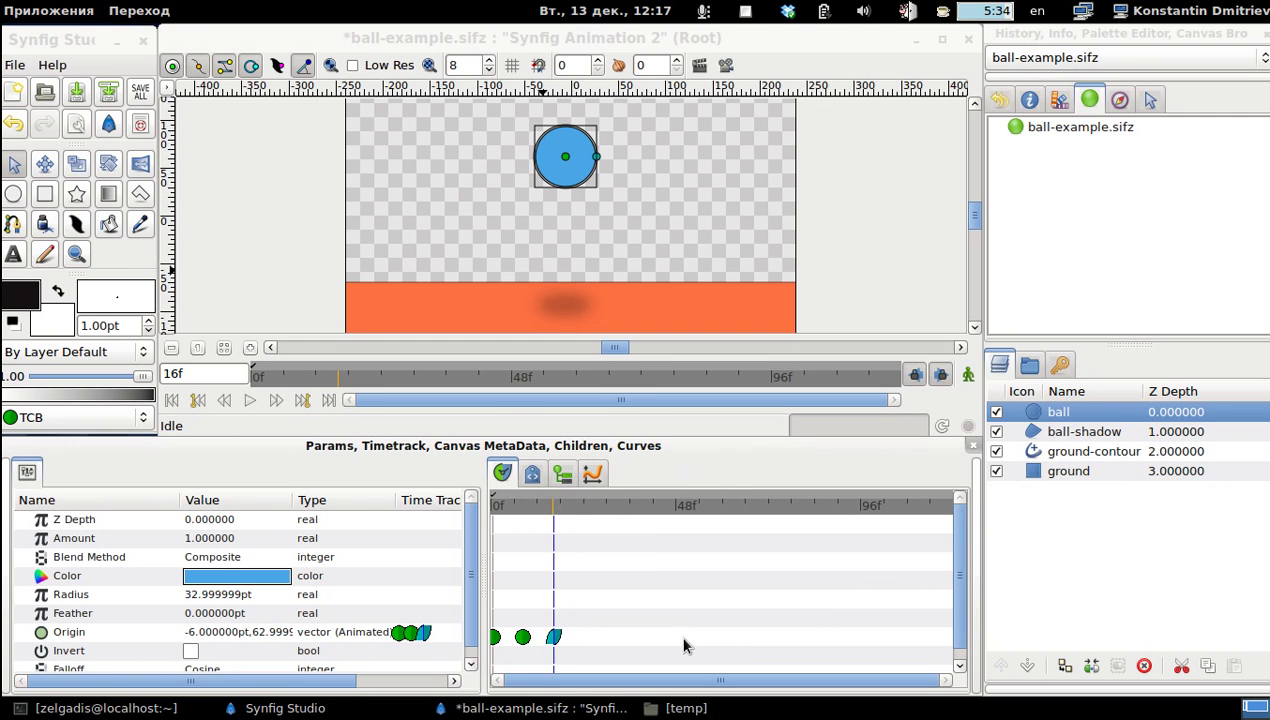
pyautogui.rightClick(496, 637)
pyautogui.moveTo(580, 589)
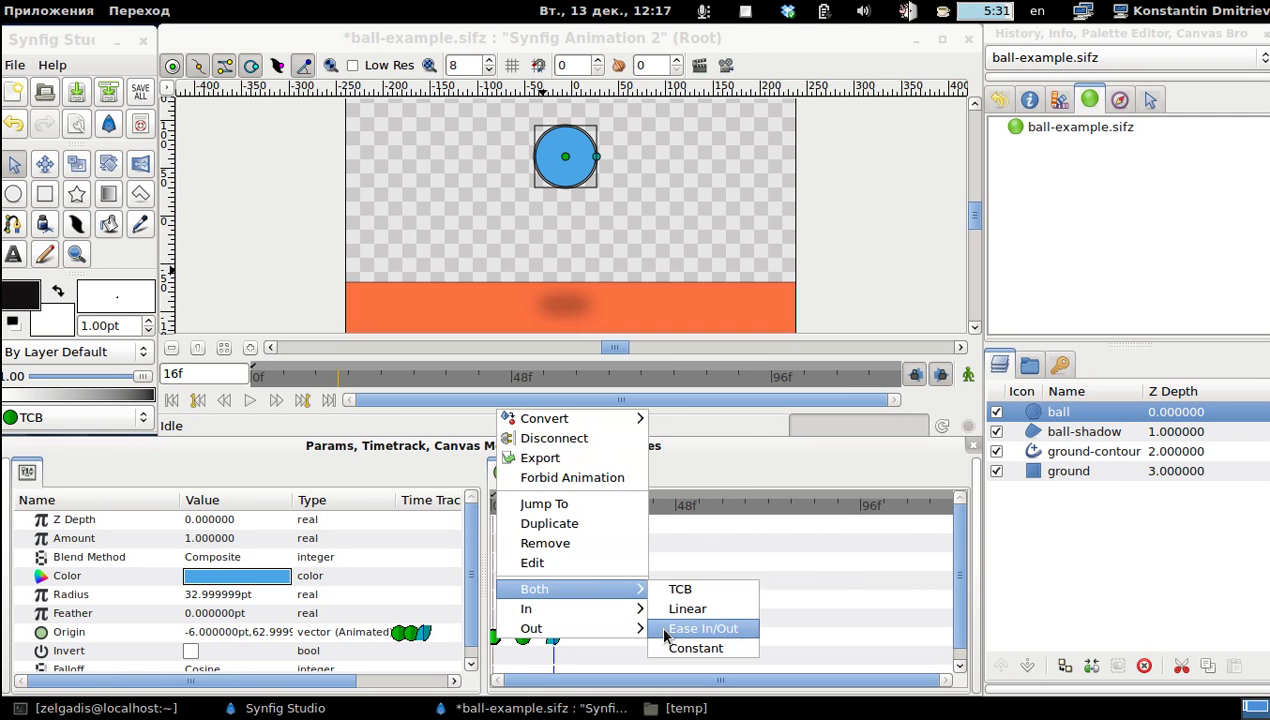
pyautogui.click(664, 630)
# Set both sides of the ball's Origin waypoint at frame 8 to Linear interpolation and scrub back to frame 0
pyautogui.click(501, 511)
pyautogui.moveTo(501, 511); pyautogui.dragTo(515, 508)
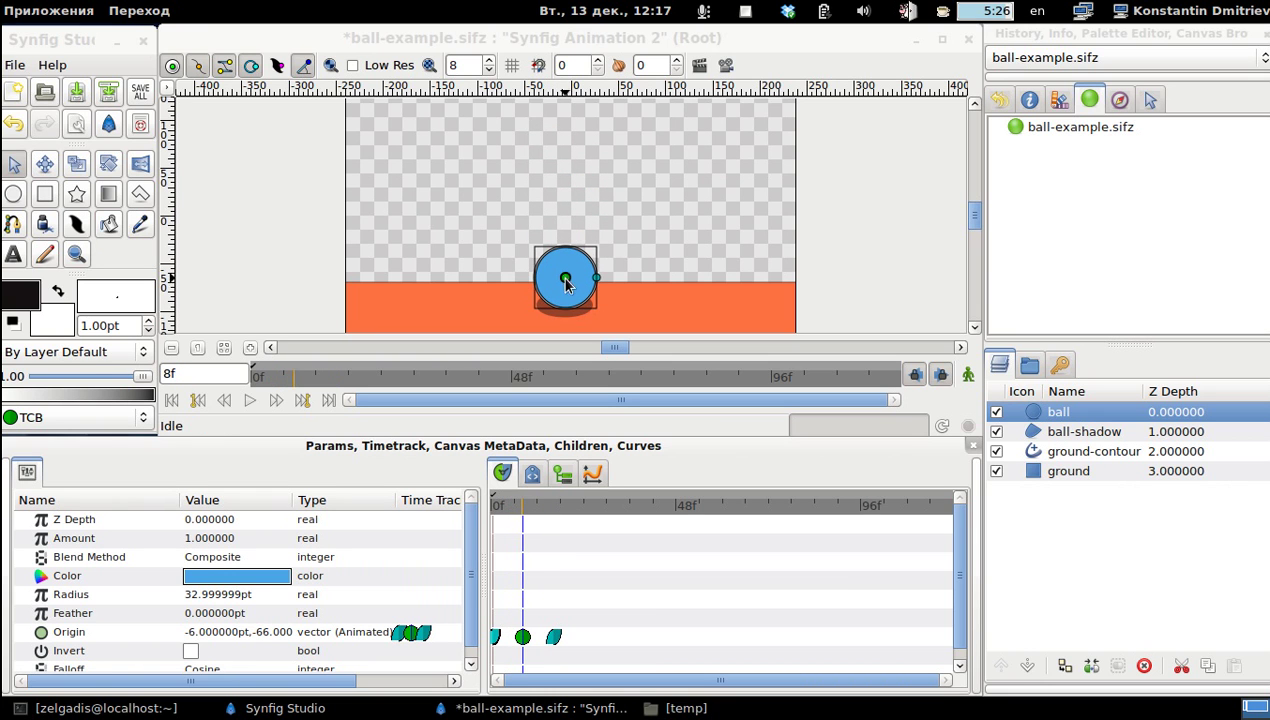
pyautogui.rightClick(522, 637)
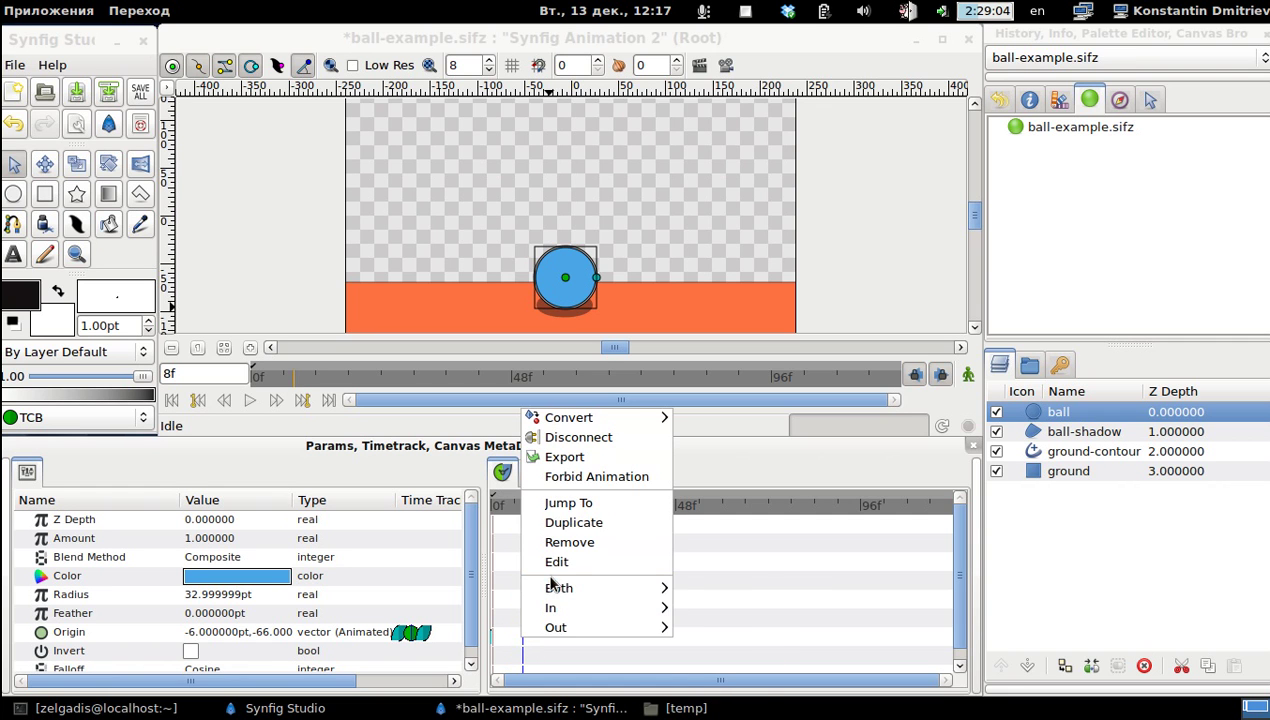
pyautogui.moveTo(553, 592)
pyautogui.click(714, 606)
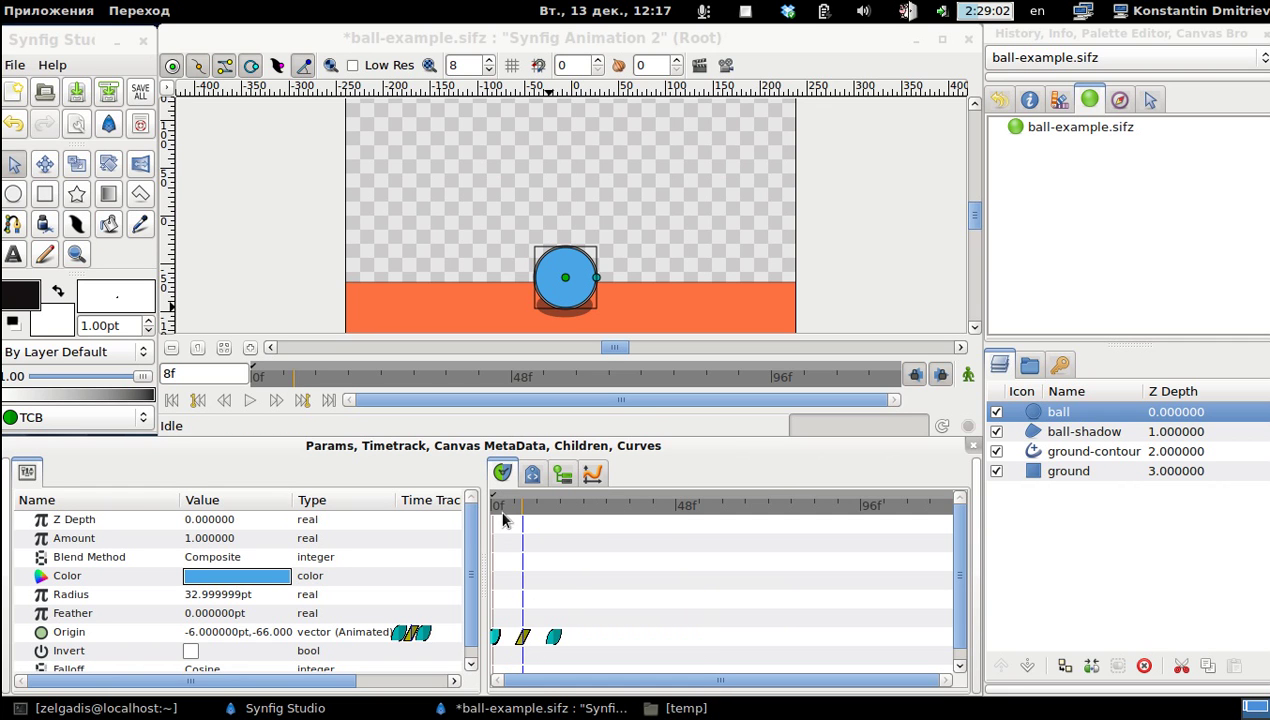
pyautogui.click(495, 516)
pyautogui.click(493, 520)
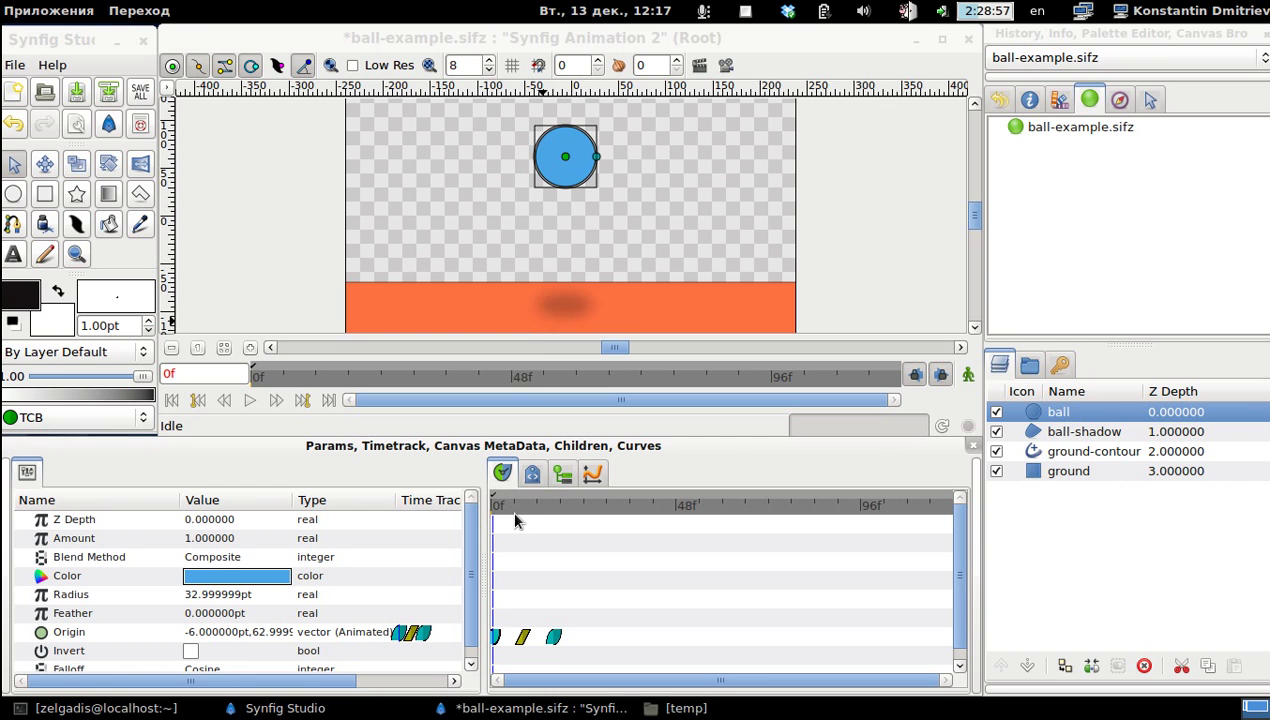
# Return all three of the ball's Origin waypoints to TCB interpolation on both sides and scrub through the motion
pyautogui.click(1024, 432)
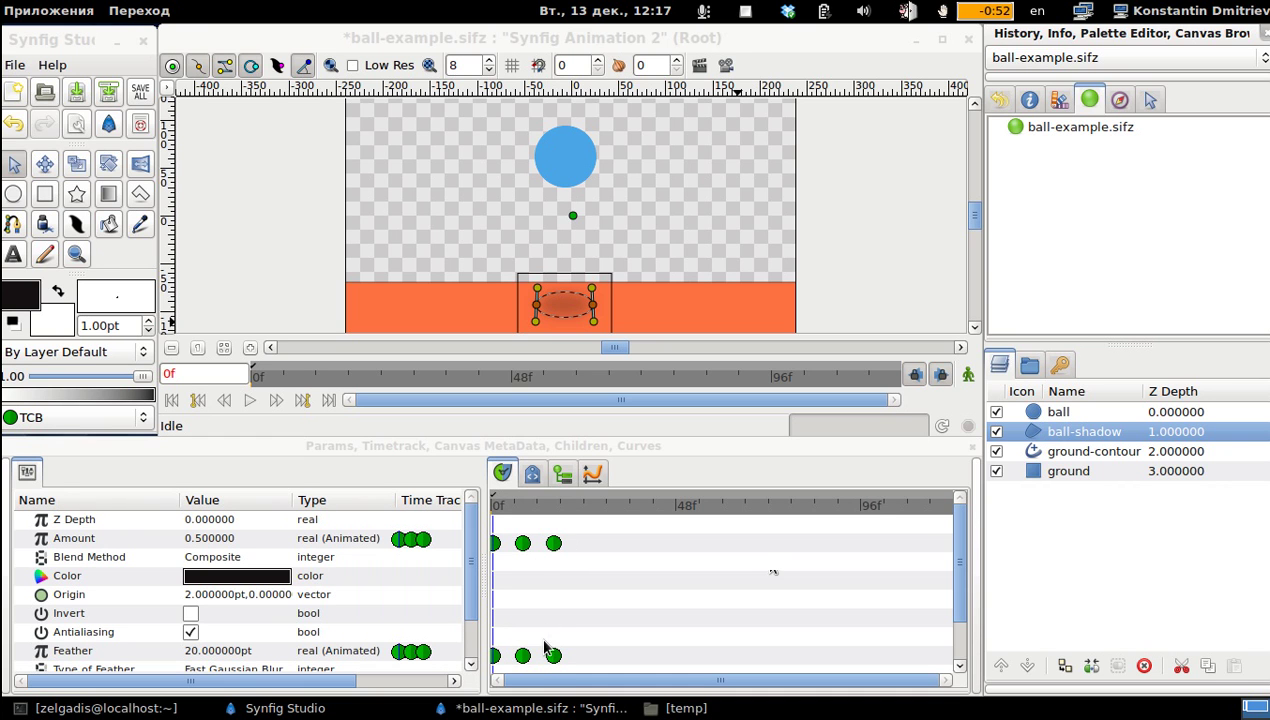
pyautogui.click(1058, 412)
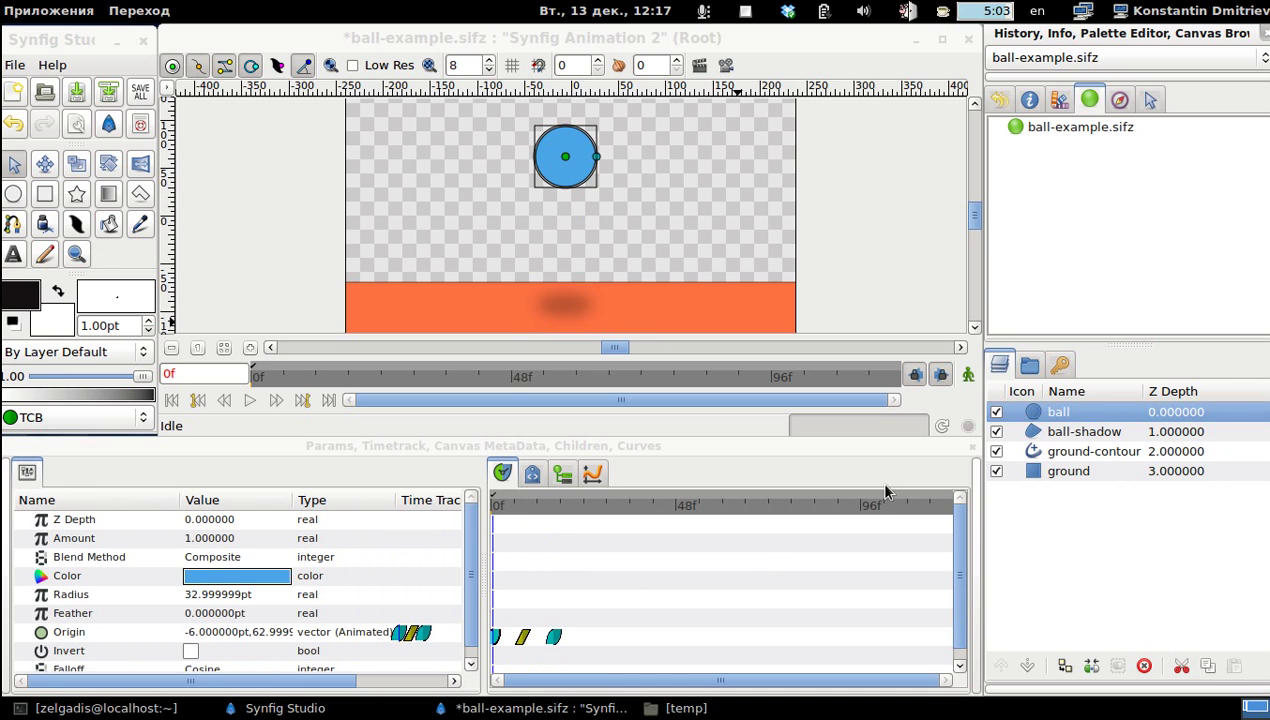
pyautogui.rightClick(492, 637)
pyautogui.moveTo(560, 586)
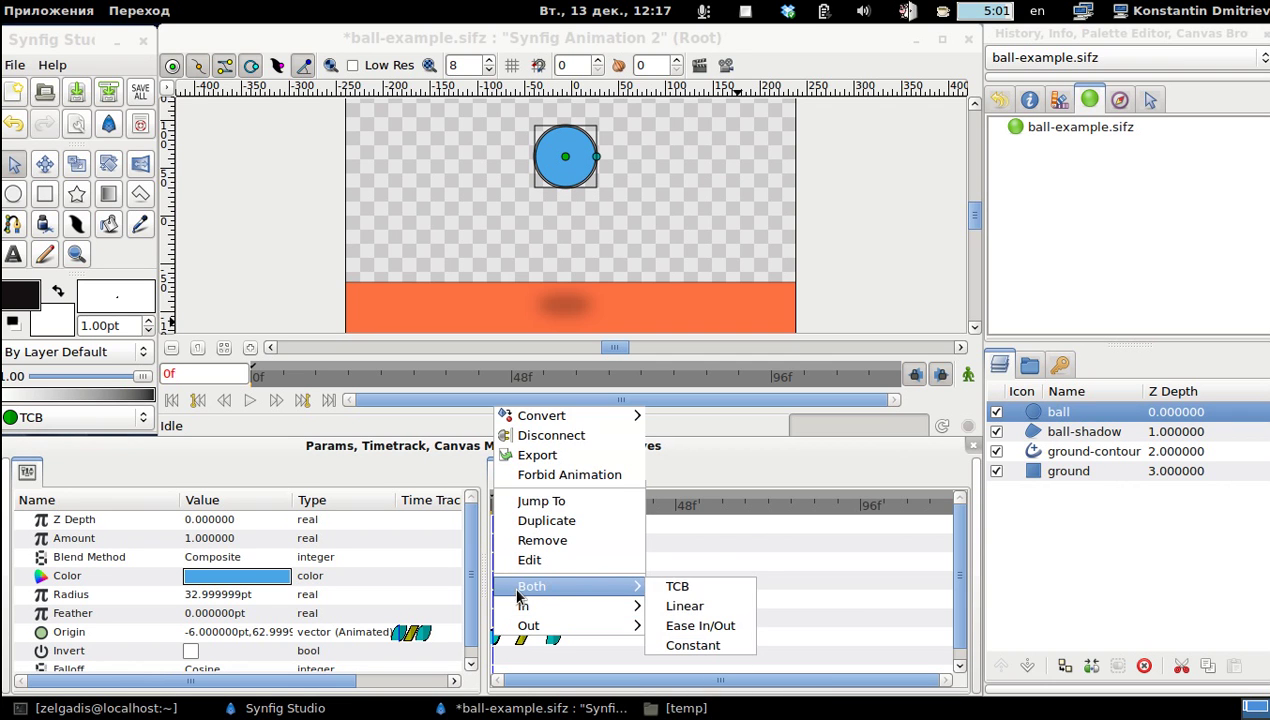
pyautogui.click(675, 590)
pyautogui.rightClick(520, 640)
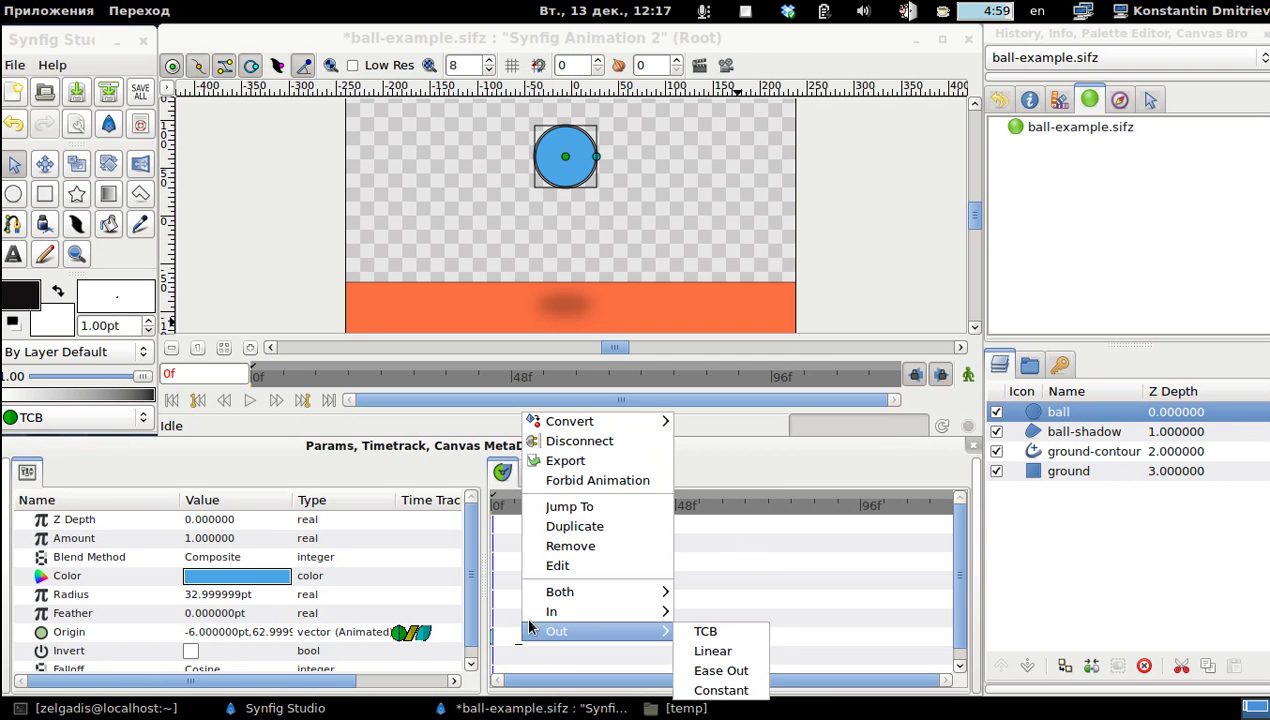
pyautogui.click(700, 591)
pyautogui.rightClick(556, 637)
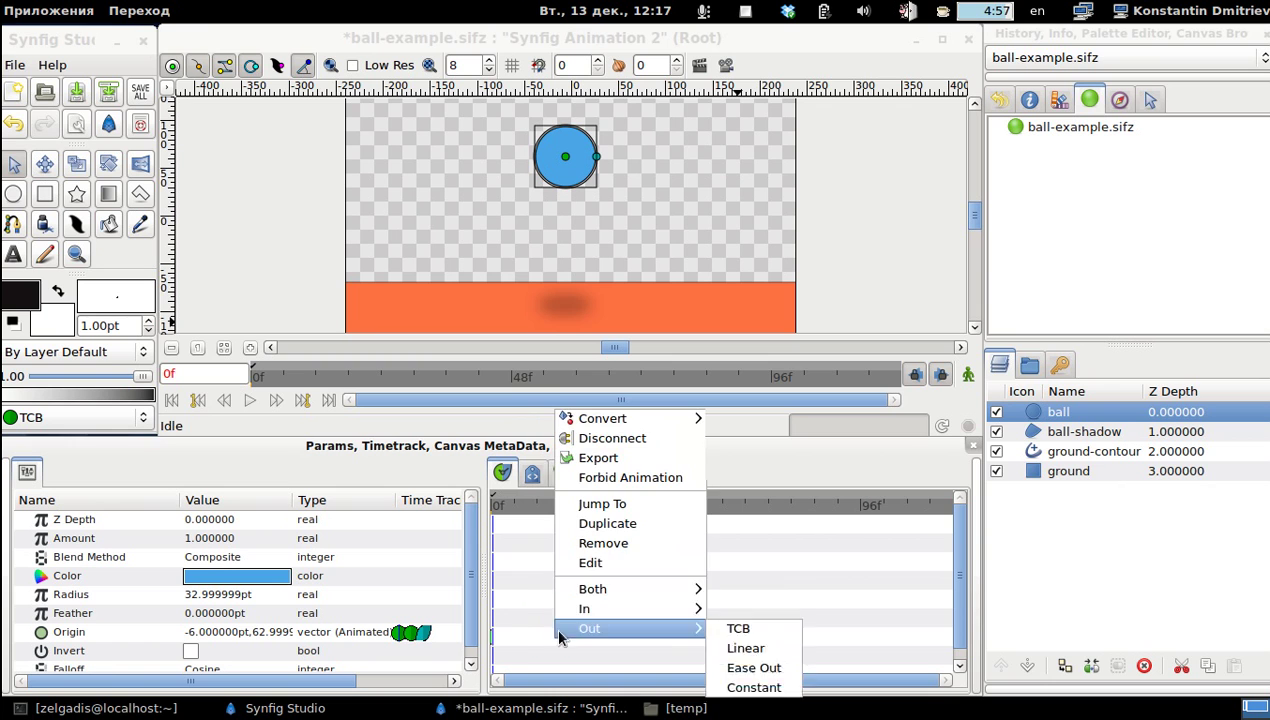
pyautogui.click(740, 589)
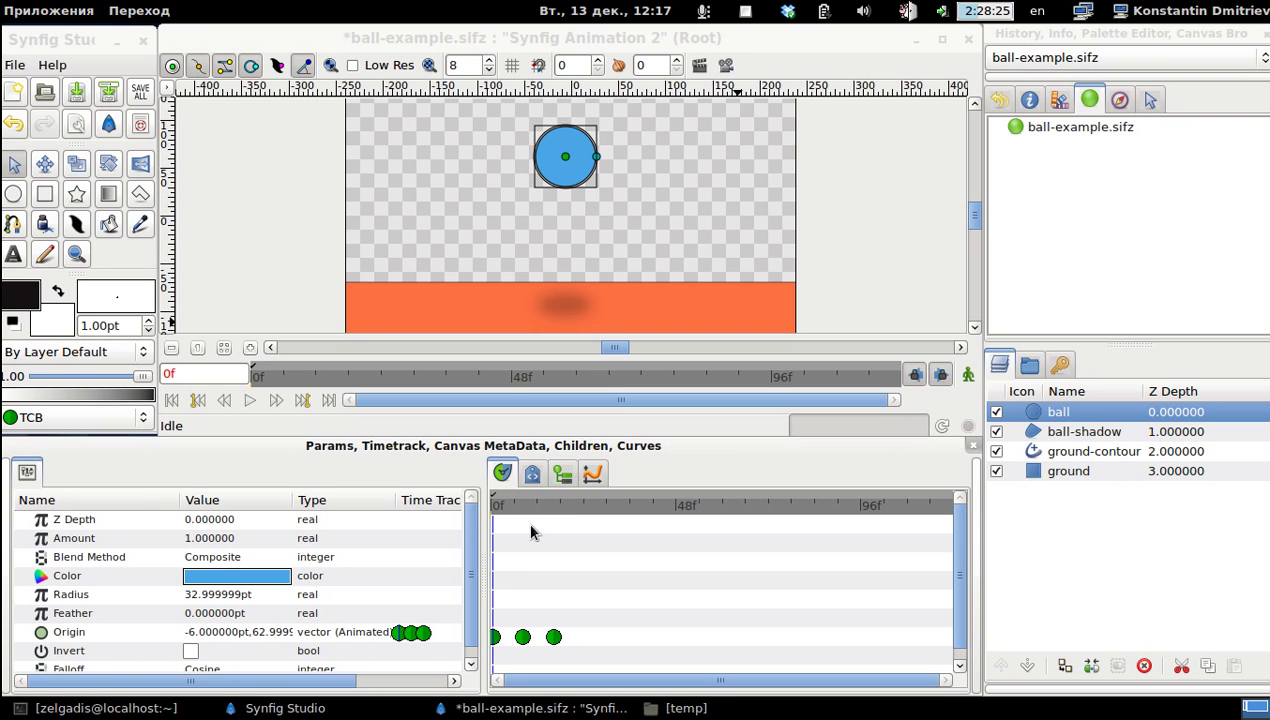
pyautogui.moveTo(519, 512); pyautogui.dragTo(490, 510)
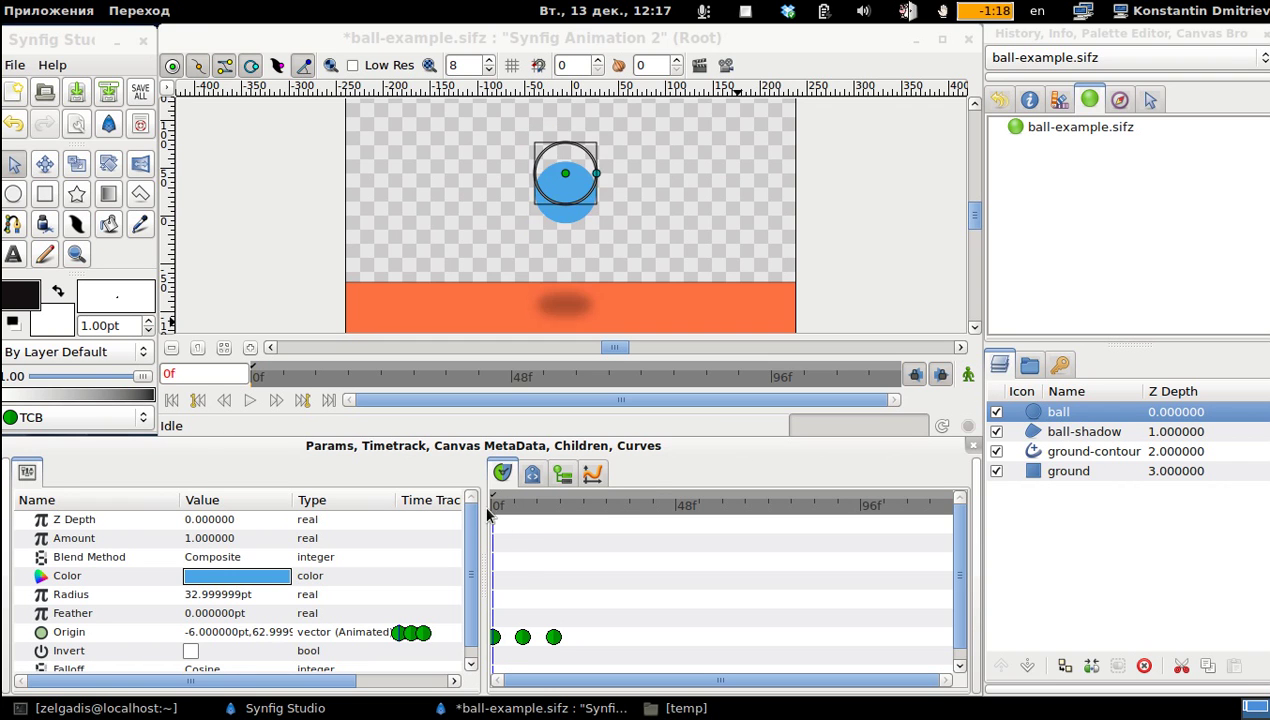
# Encapsulate the ball and ball-shadow layers together into one inline canvas
pyautogui.moveTo(518, 522); pyautogui.dragTo(491, 510)
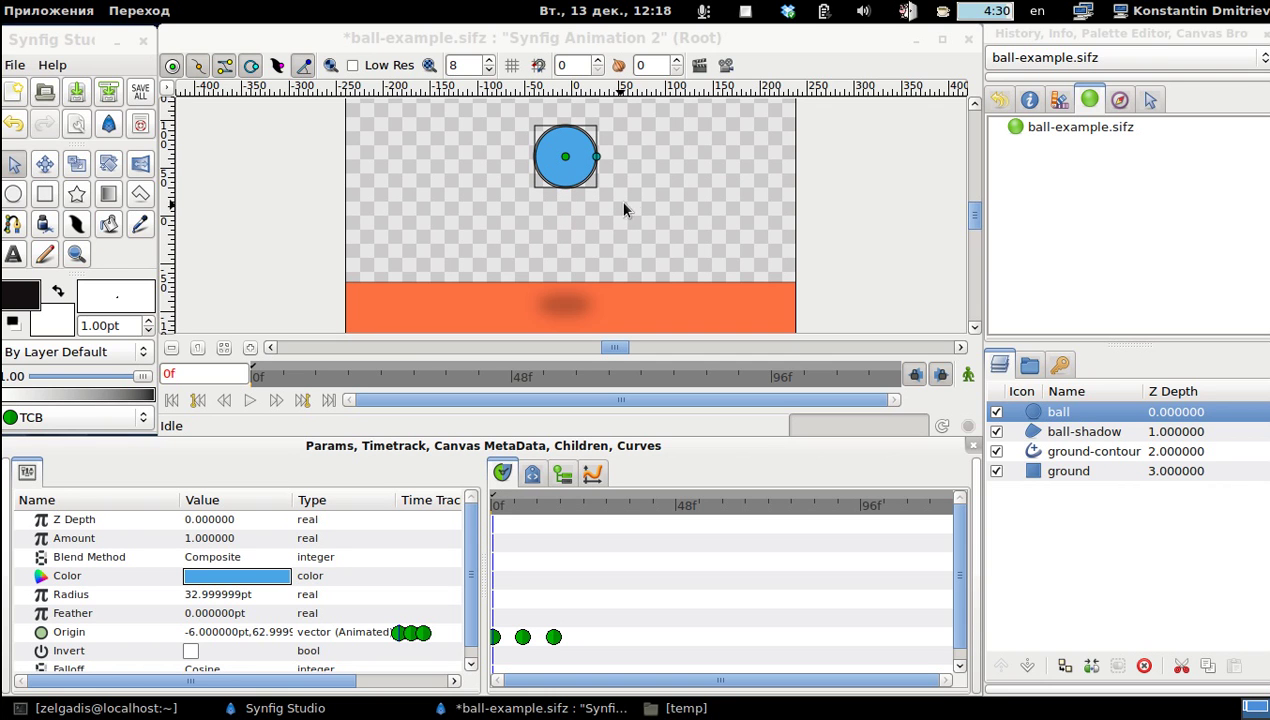
pyautogui.click(1040, 430)
pyautogui.keyDown('ctrl'); pyautogui.click(1038, 414); pyautogui.keyUp('ctrl')
pyautogui.rightClick(1038, 414)
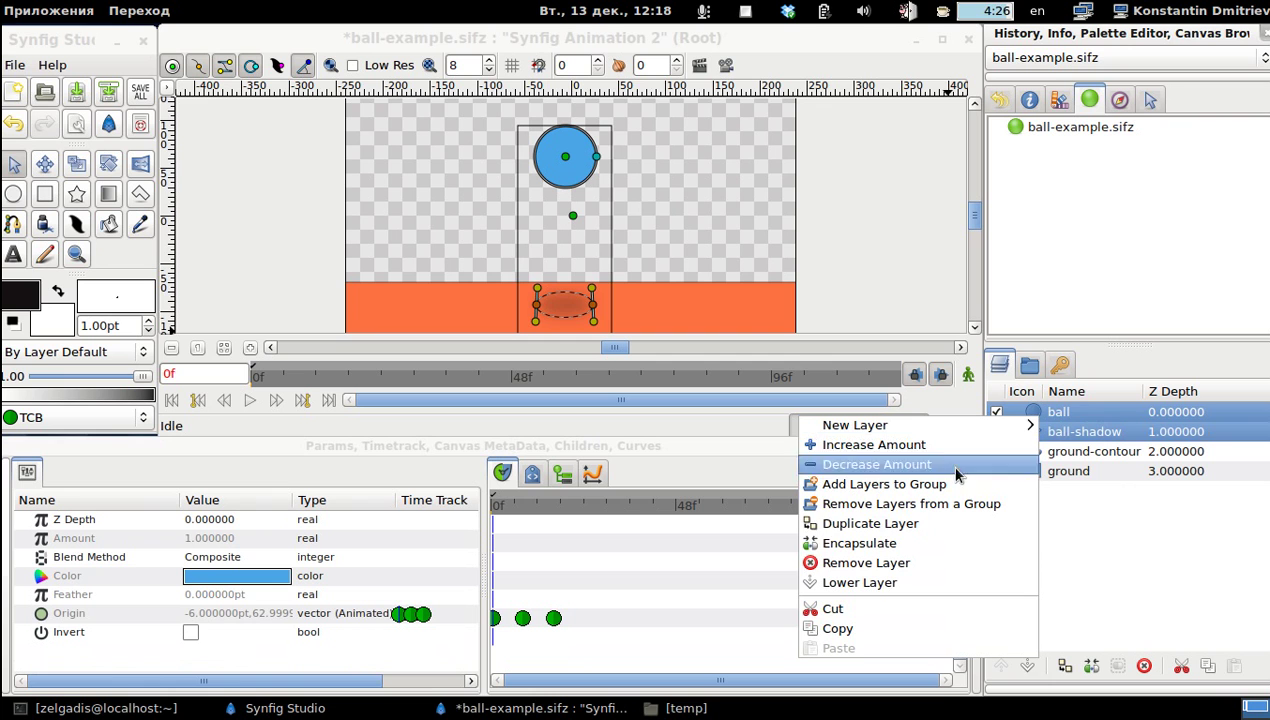
pyautogui.click(896, 545)
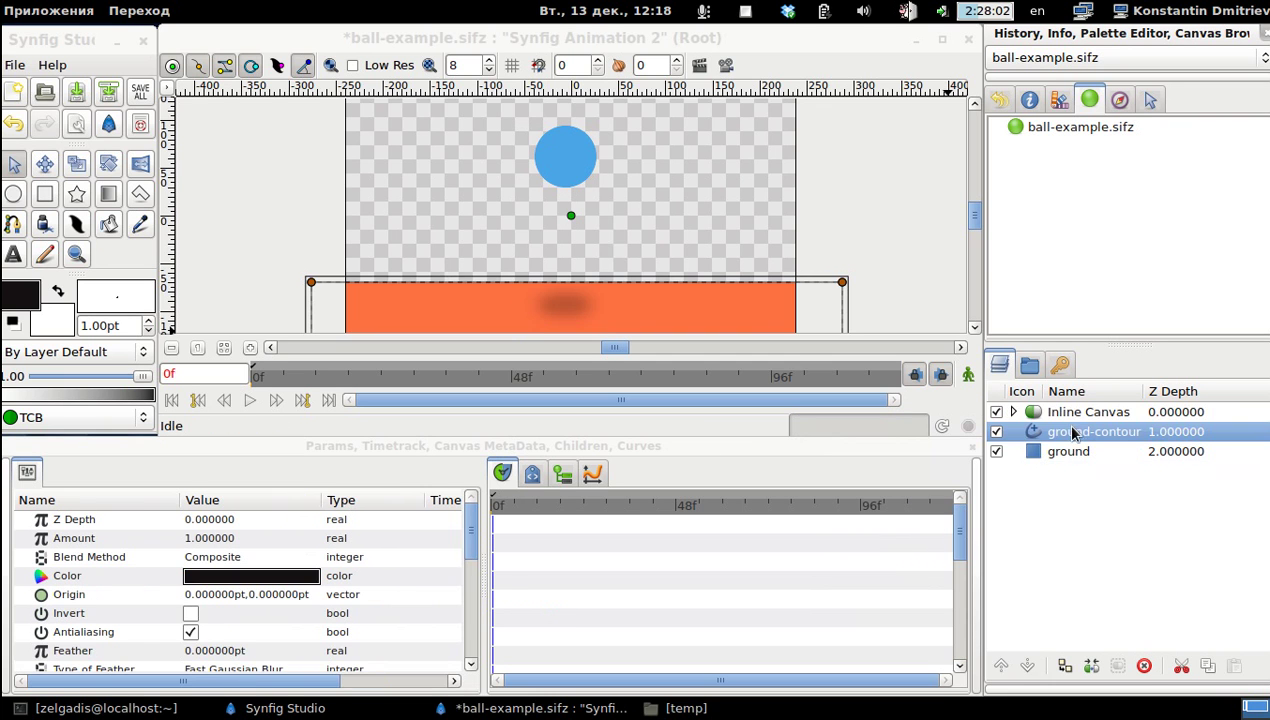
# Check the Canvas parameter's waypoints on the new Inline Canvas layer and expand it to show its child layers
pyautogui.click(1036, 417)
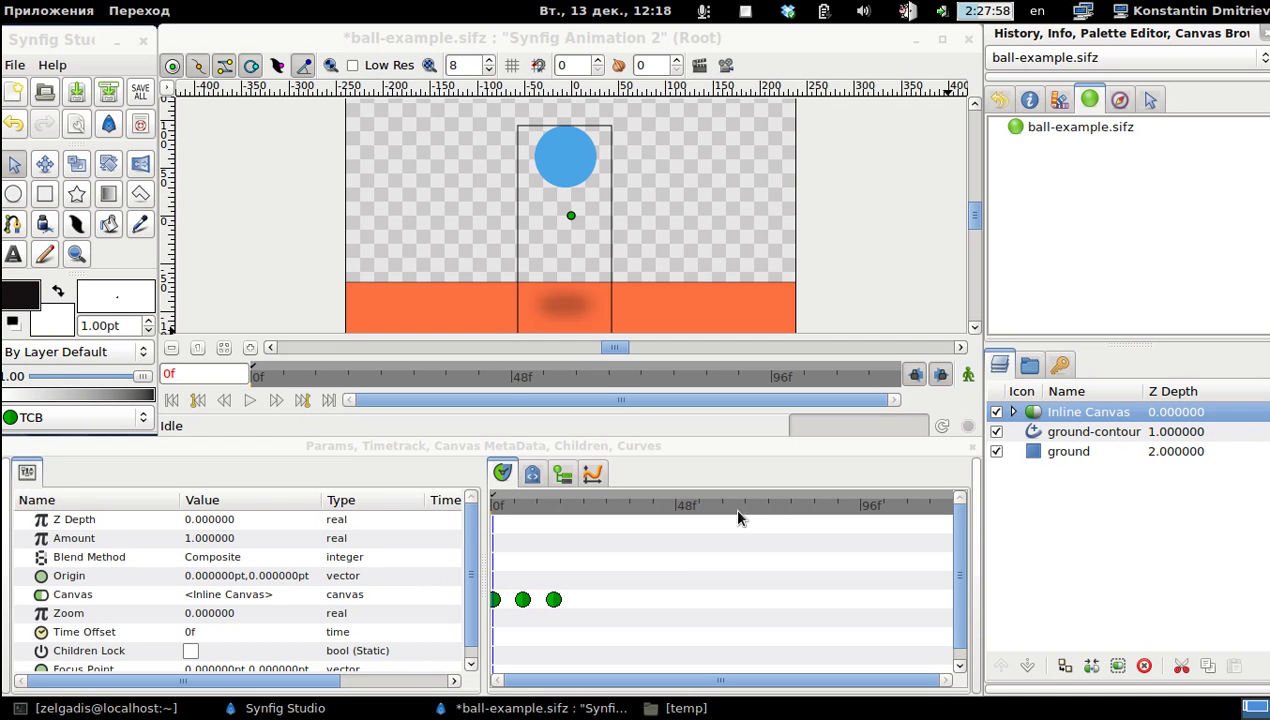
pyautogui.click(109, 597)
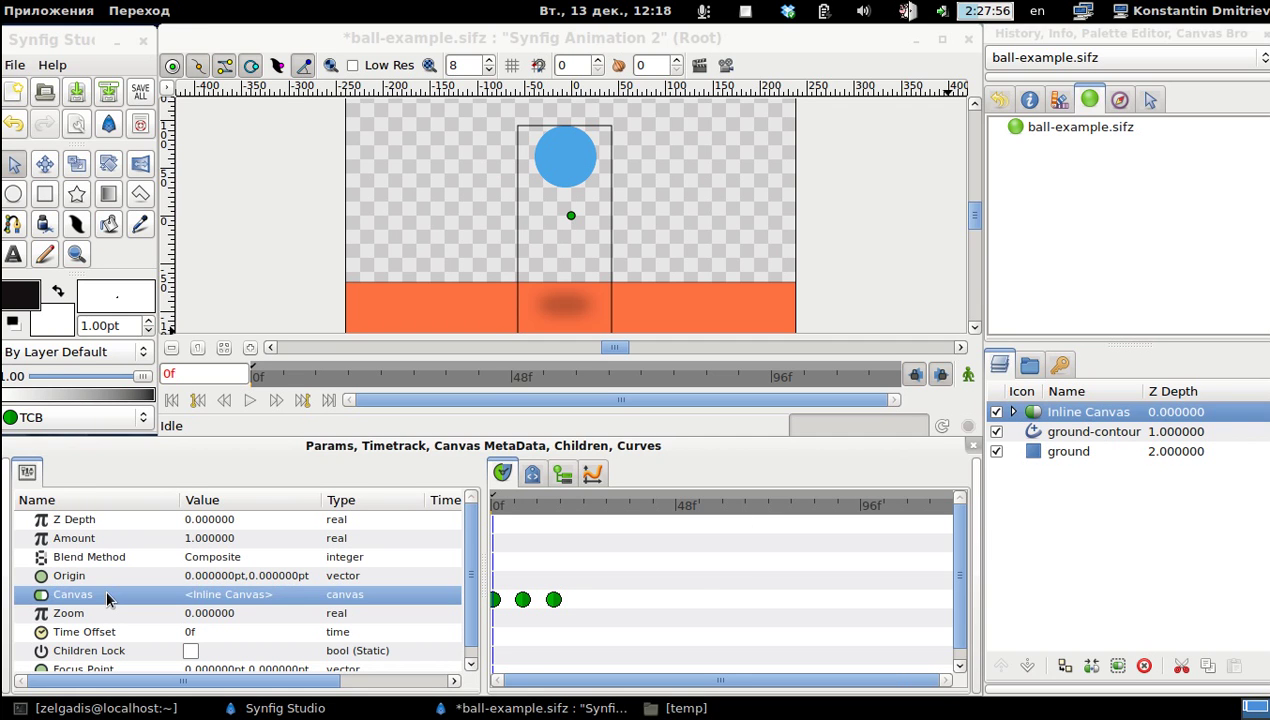
pyautogui.rightClick(493, 600)
pyautogui.press('Escape')
pyautogui.click(1012, 412)
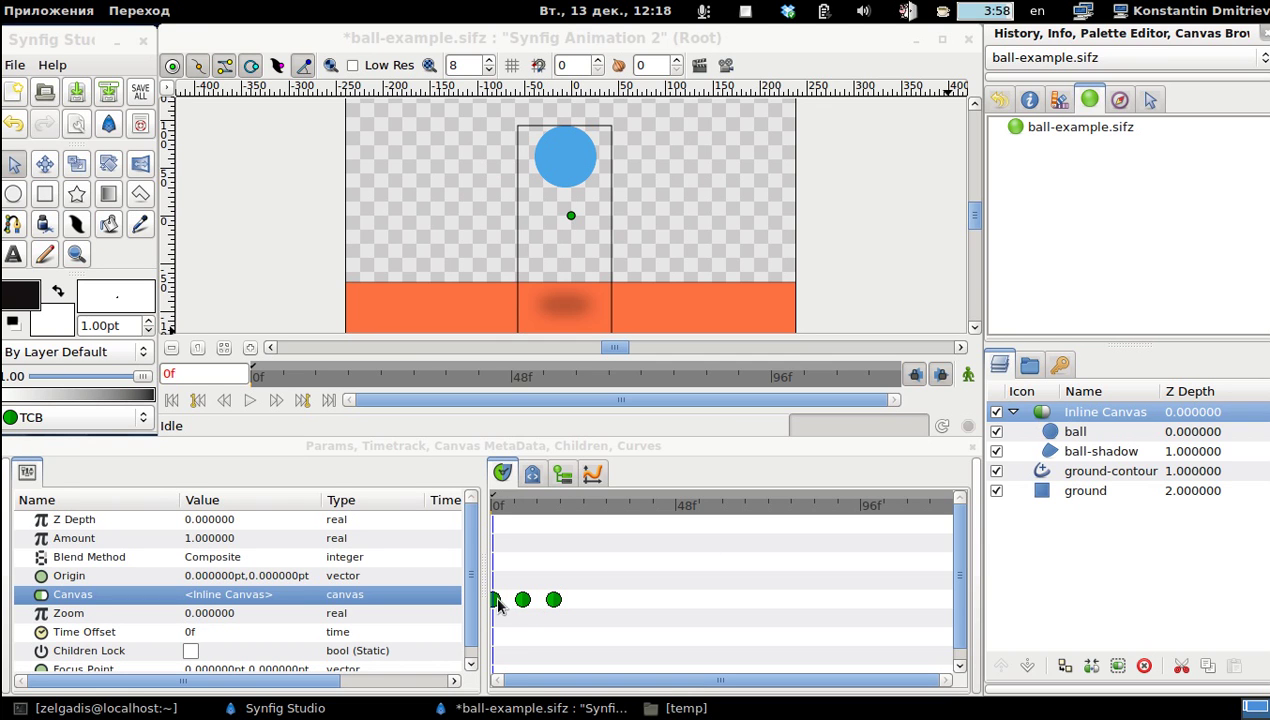
# Compare the waypoints of the ball and ball-shadow layers with the Inline Canvas waypoints and their available options
pyautogui.click(1028, 433)
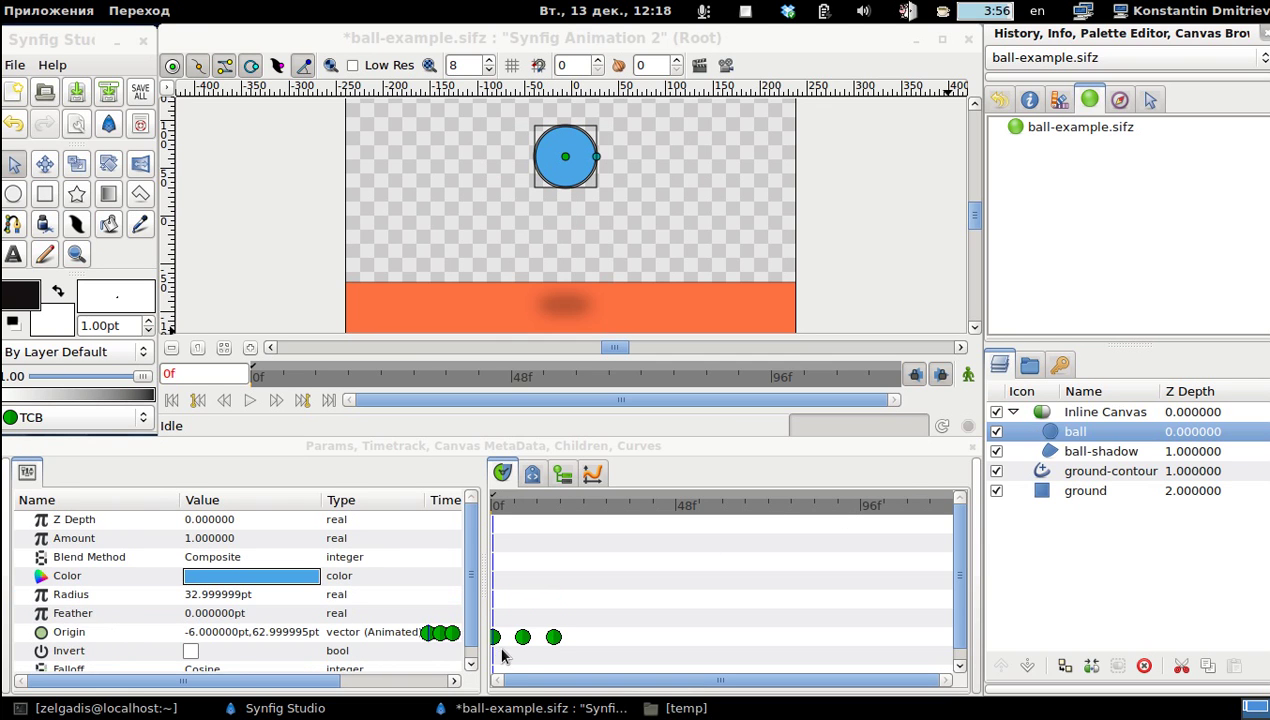
pyautogui.click(1048, 452)
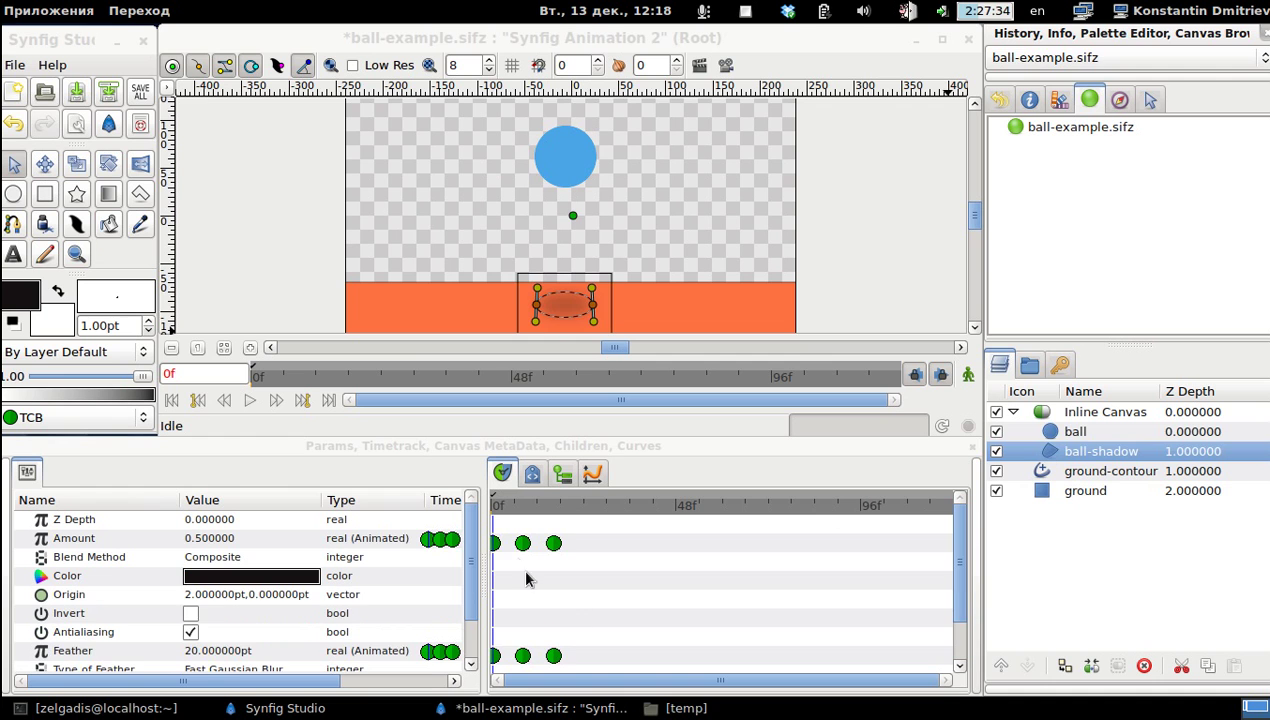
pyautogui.click(1038, 416)
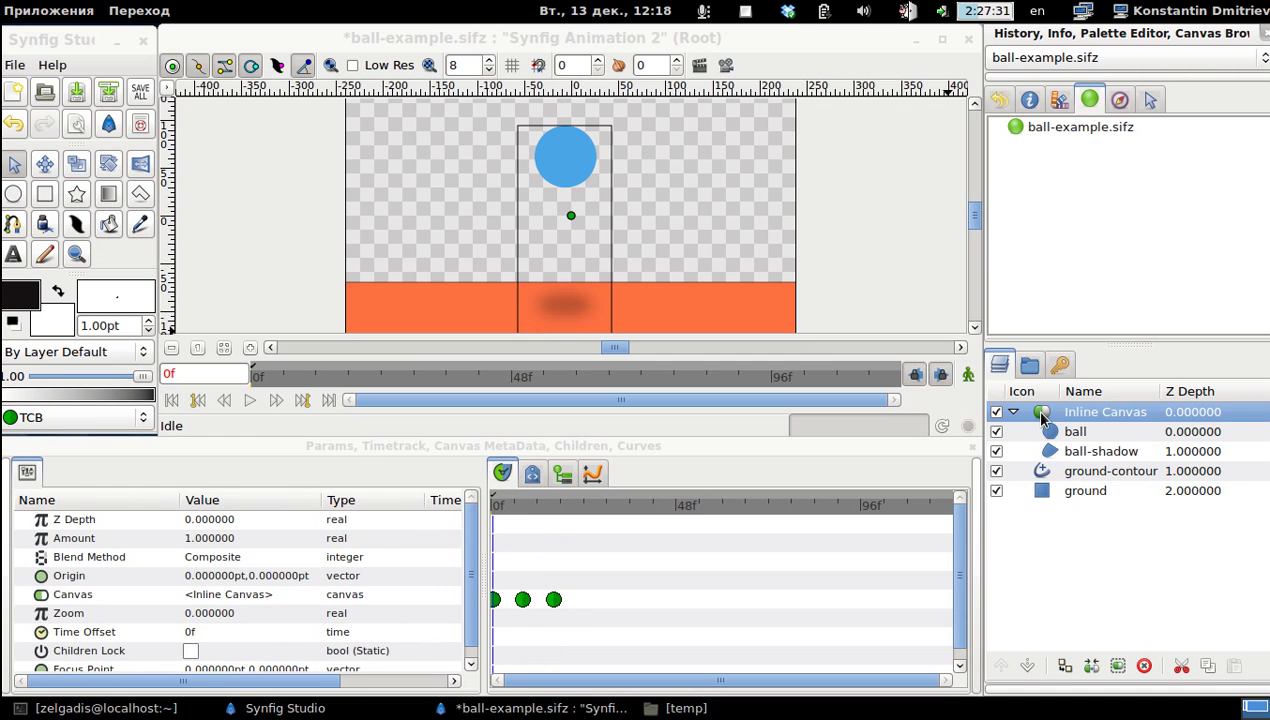
pyautogui.rightClick(521, 604)
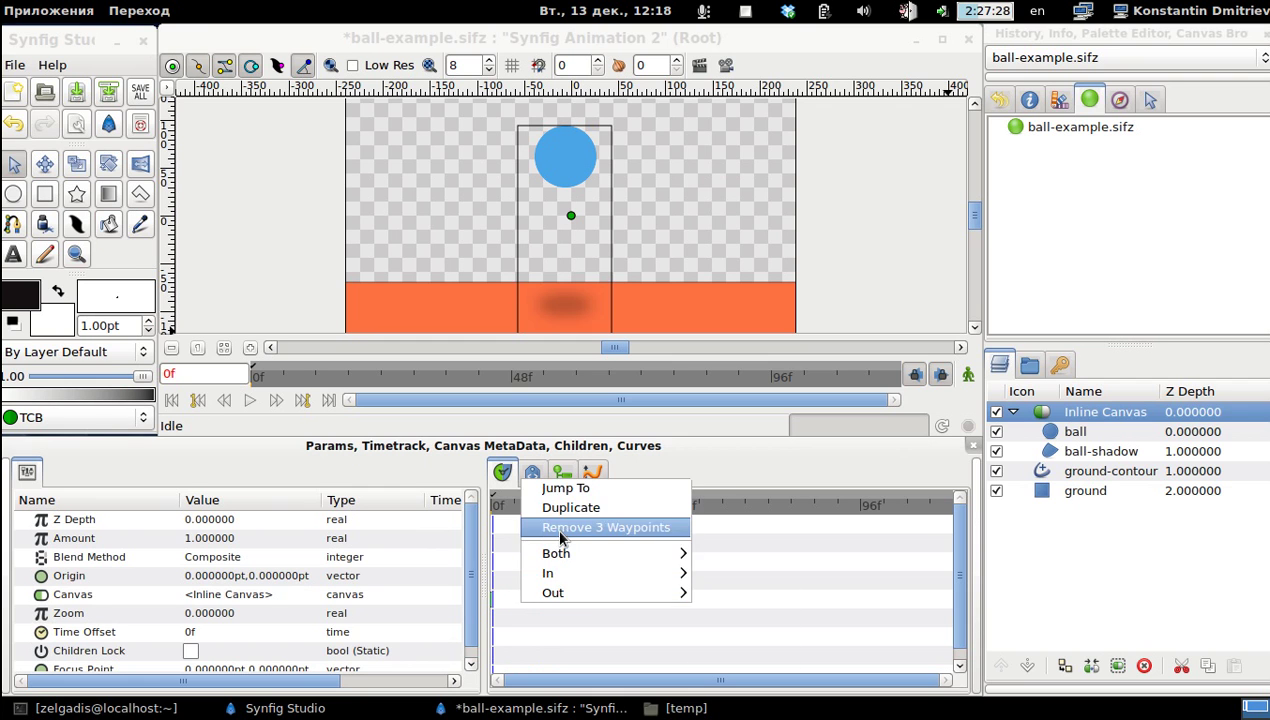
pyautogui.click(560, 530)
pyautogui.rightClick(554, 600)
pyautogui.click(541, 570)
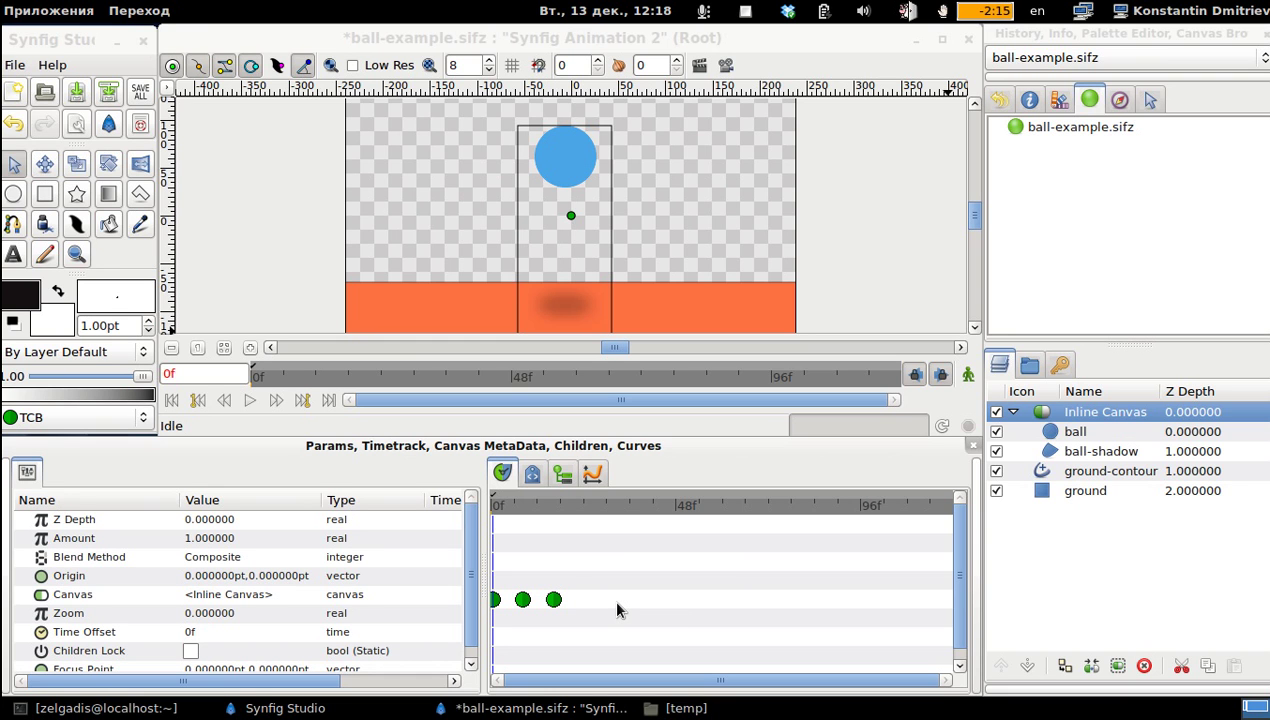
# Set both sides of the Inline Canvas waypoints at frames 0 and 16 to Ease In/Out and at frame 8 to Linear
pyautogui.click(1040, 416)
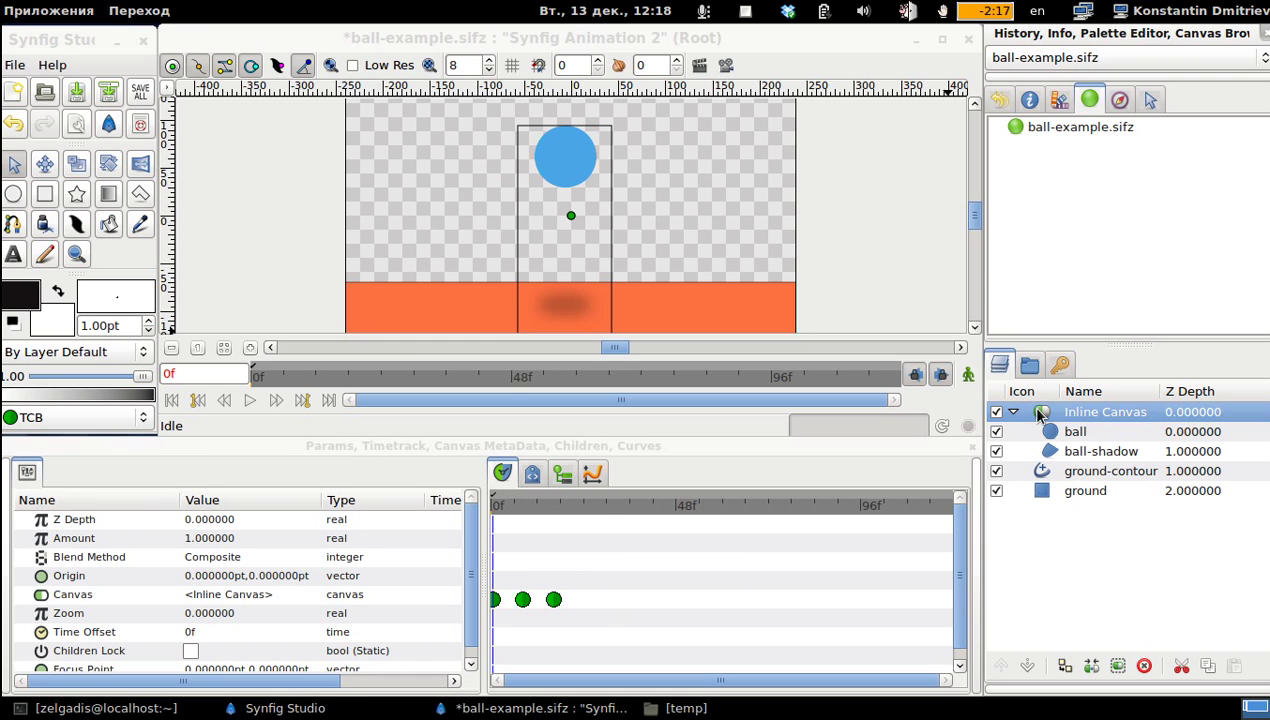
pyautogui.moveTo(505, 508); pyautogui.dragTo(488, 508)
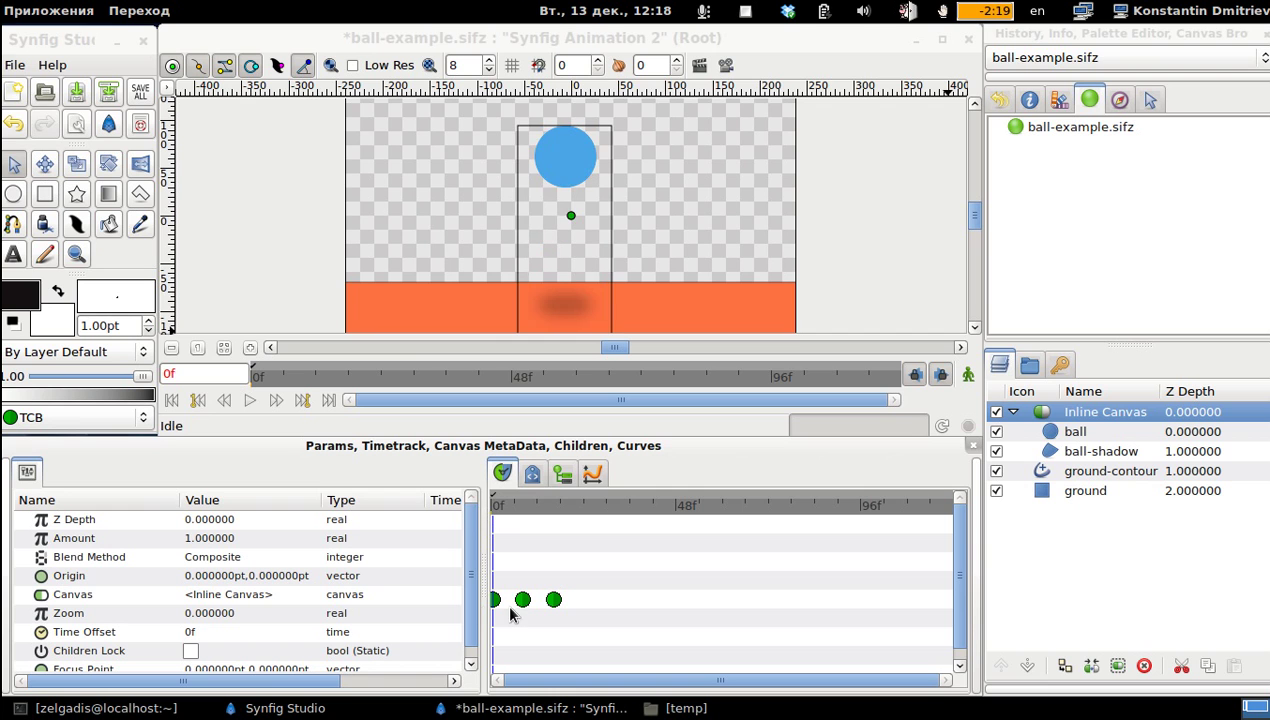
pyautogui.rightClick(492, 603)
pyautogui.moveTo(515, 550)
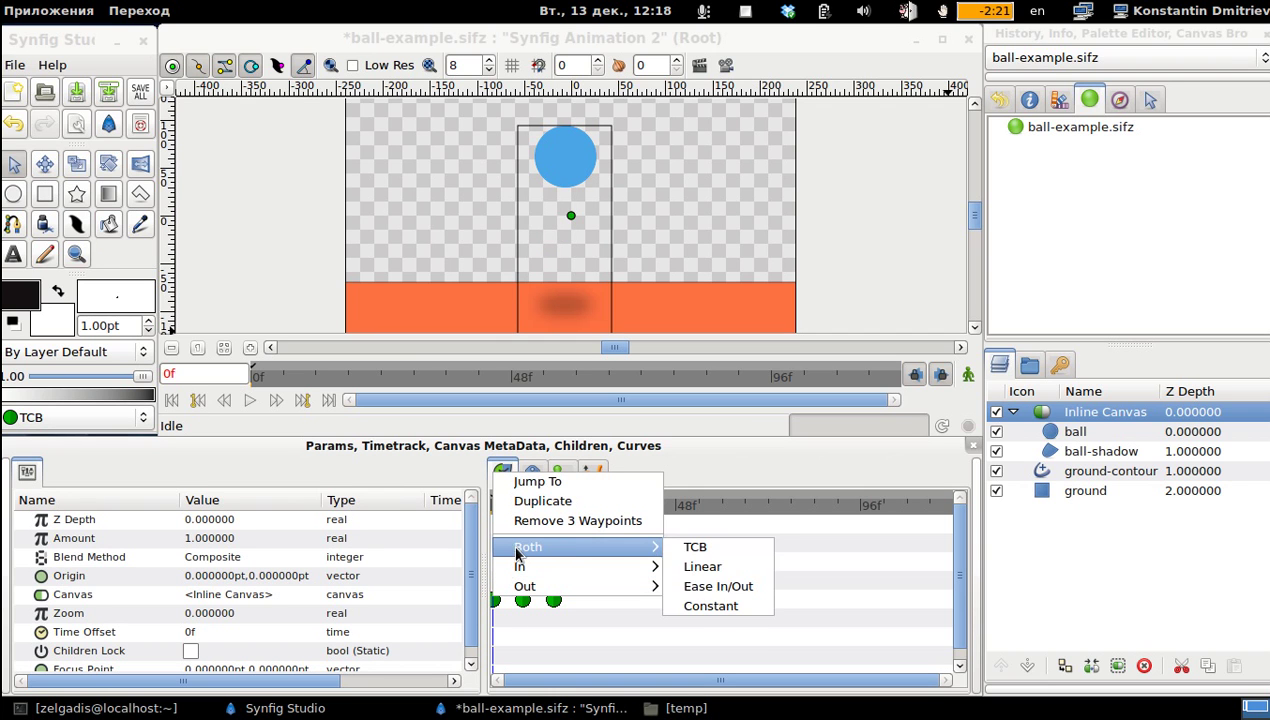
pyautogui.click(718, 586)
pyautogui.rightClick(524, 602)
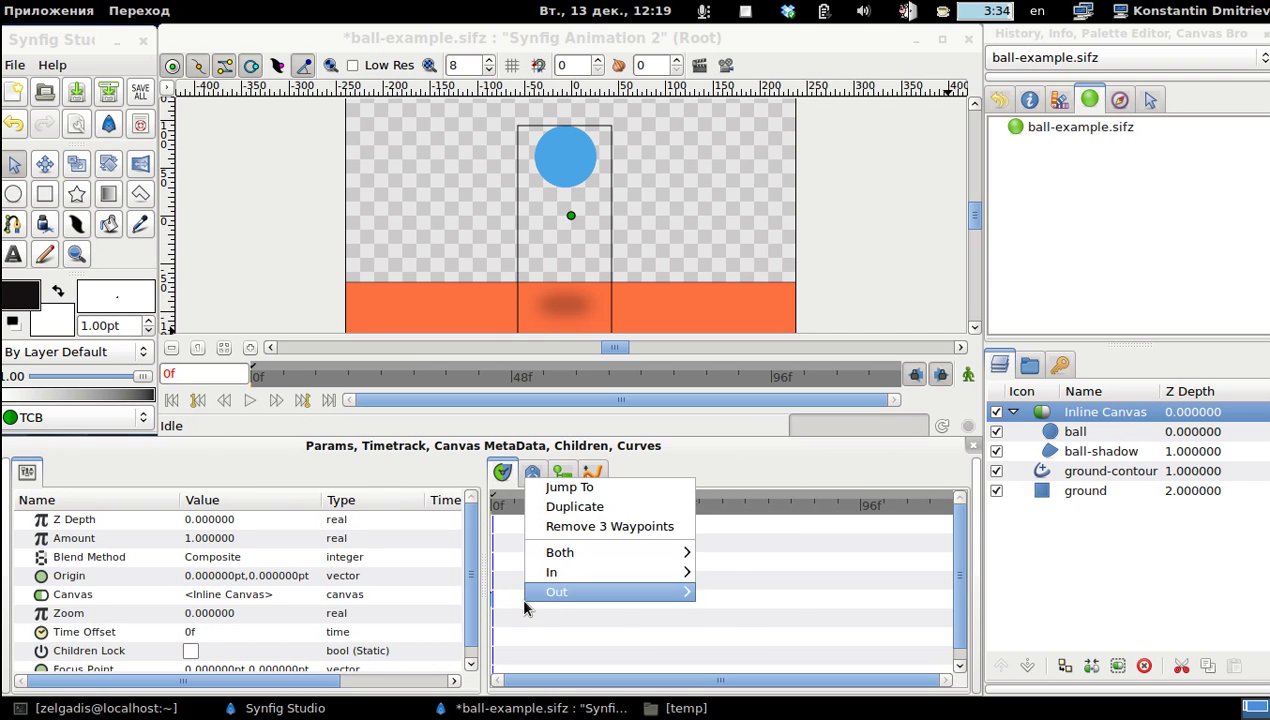
pyautogui.moveTo(548, 553)
pyautogui.click(712, 570)
pyautogui.rightClick(555, 600)
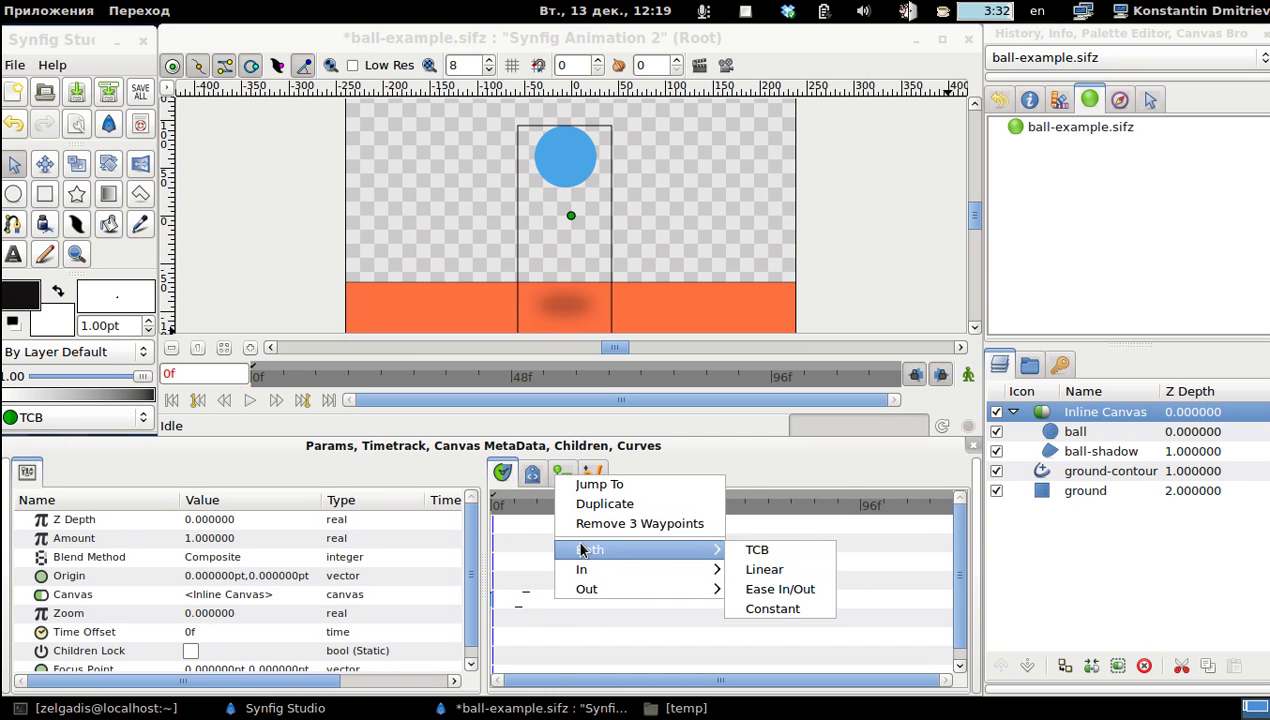
pyautogui.click(755, 589)
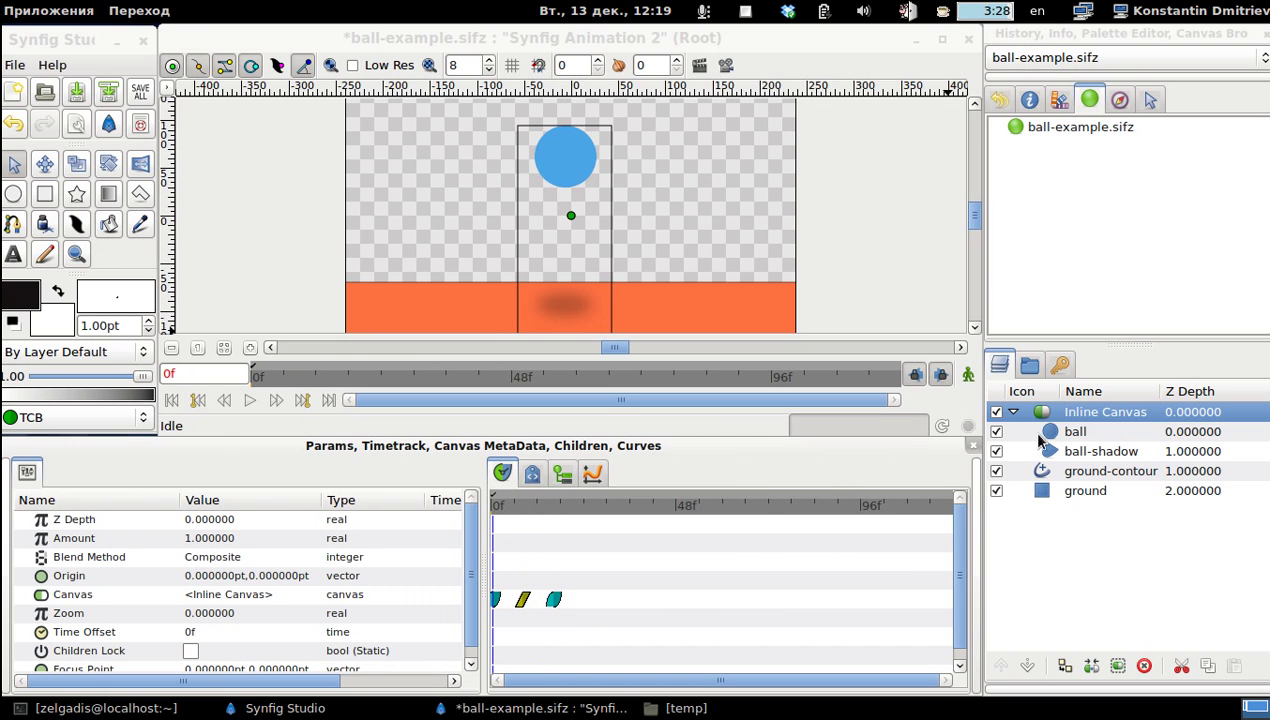
# Examine the interpolation of the ball and ball-shadow waypoints, and the options of the Inline Canvas waypoint at frame 0
pyautogui.click(1039, 435)
pyautogui.click(505, 530)
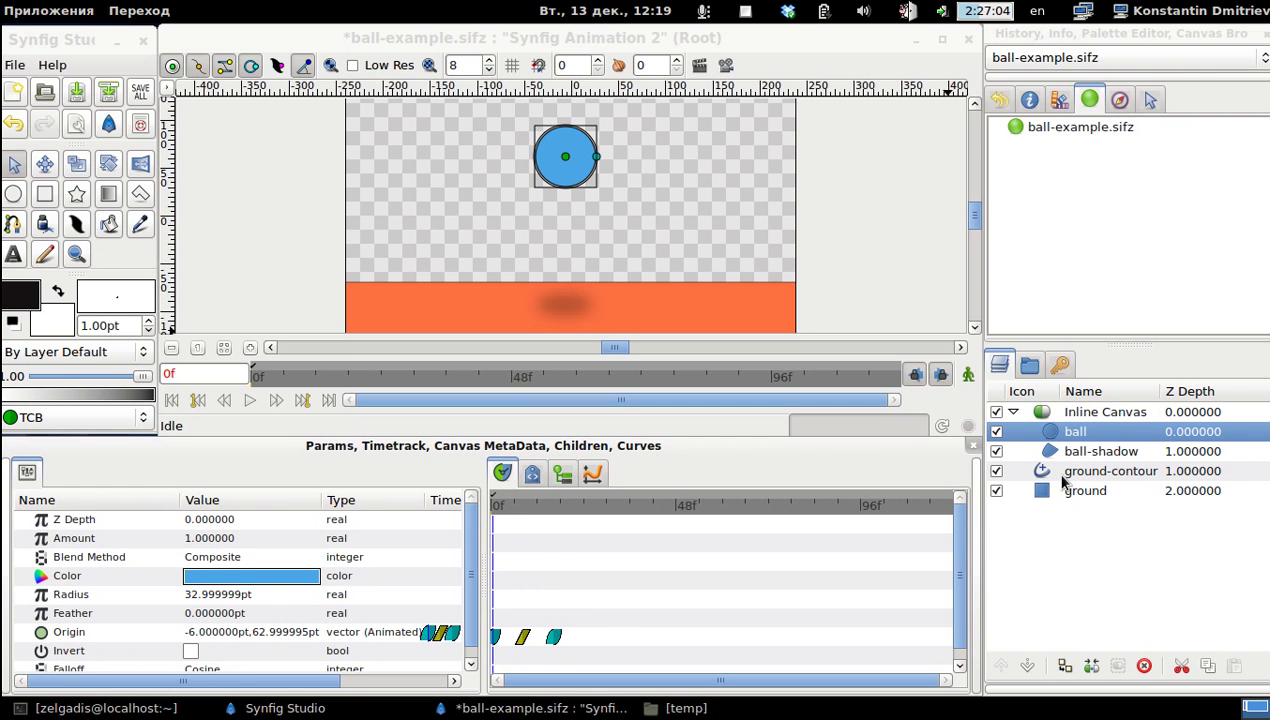
pyautogui.click(1050, 452)
pyautogui.click(518, 506)
pyautogui.moveTo(518, 512); pyautogui.dragTo(476, 519)
pyautogui.click(1055, 418)
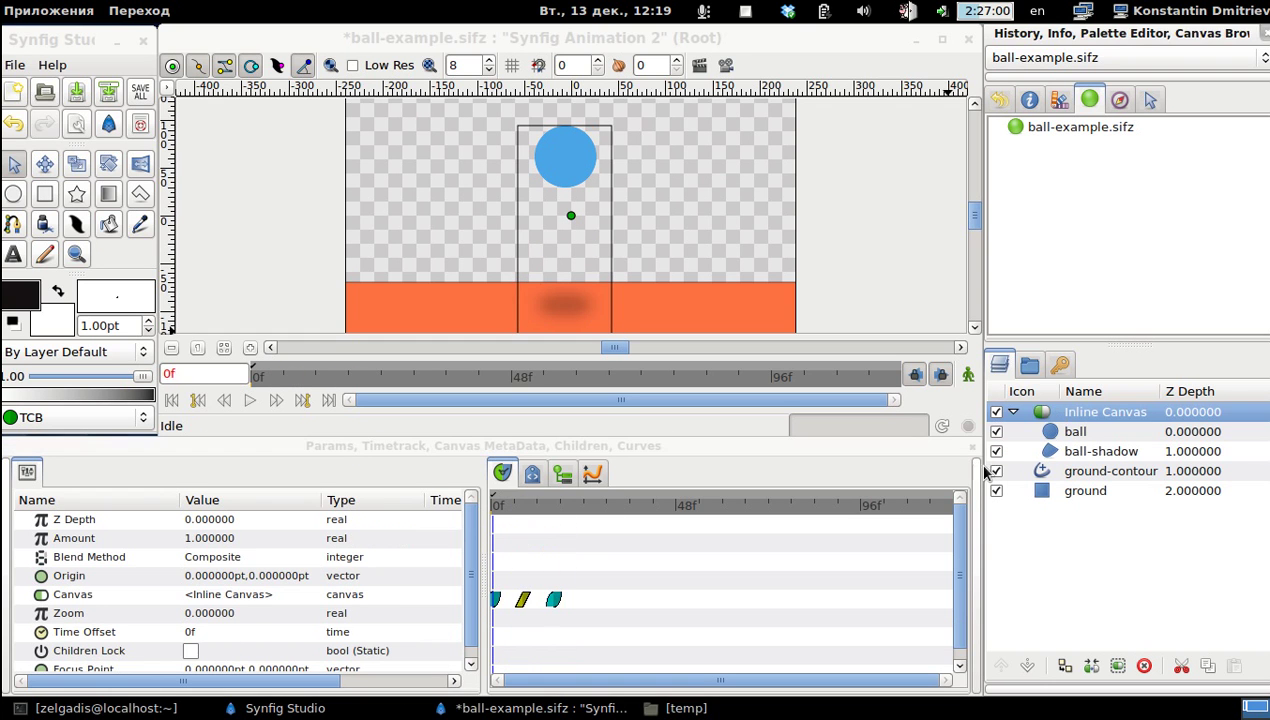
pyautogui.click(540, 580)
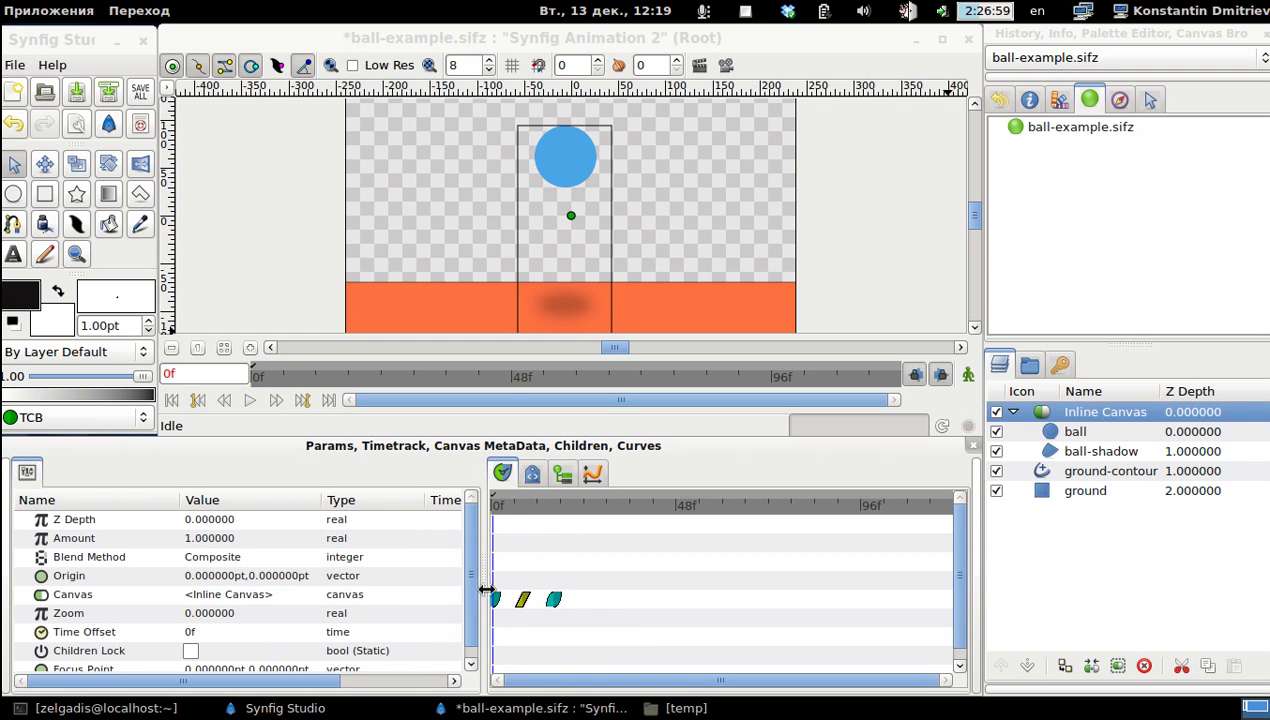
pyautogui.click(82, 598)
pyautogui.rightClick(495, 600)
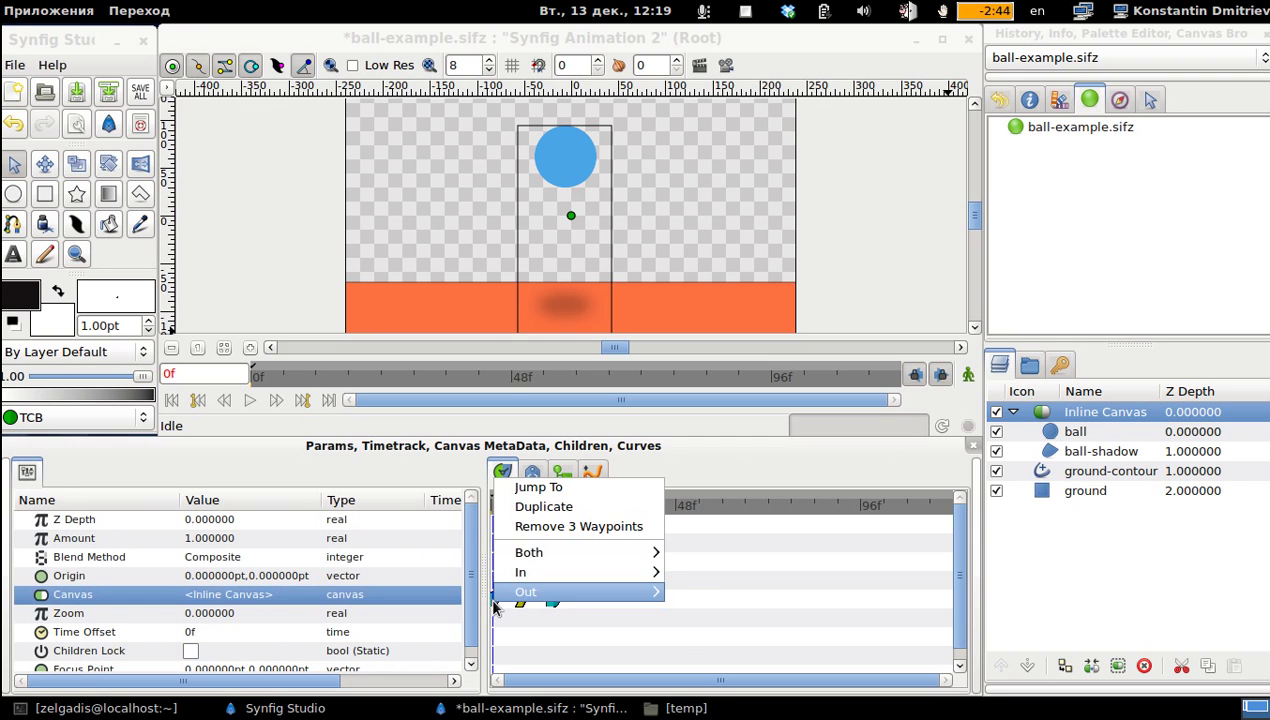
pyautogui.click(520, 628)
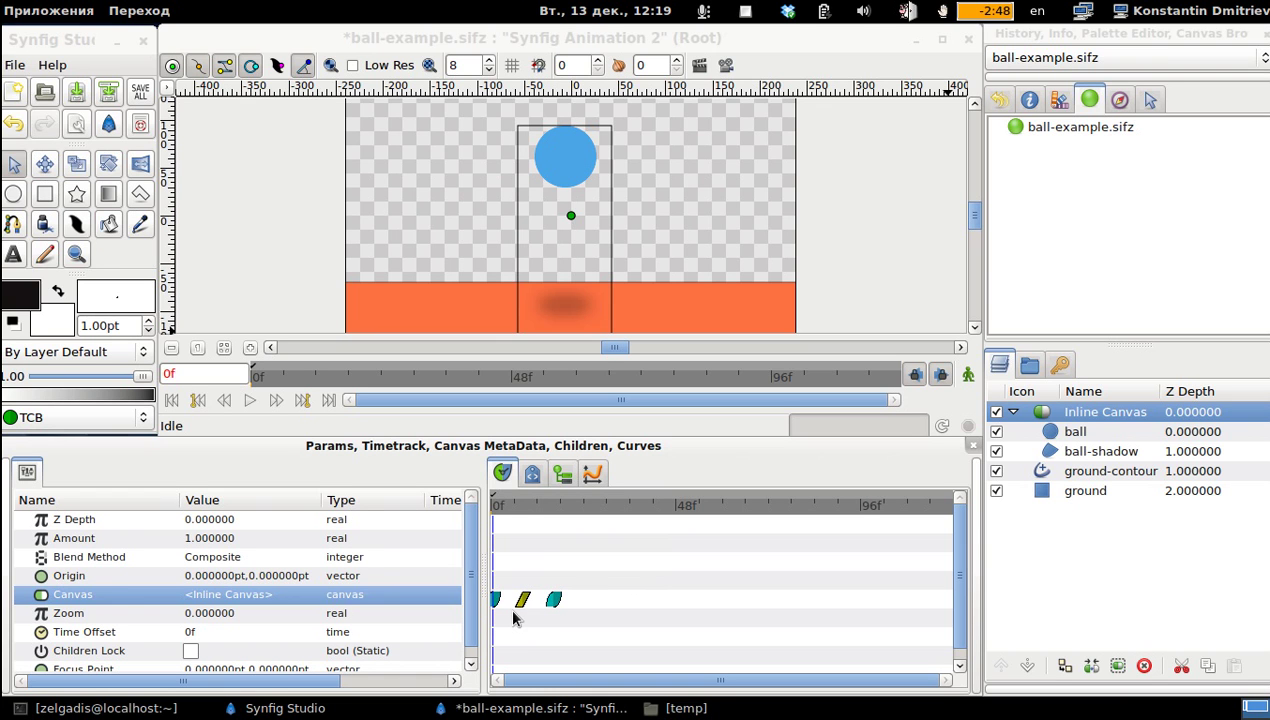
# Play back the bouncing ball with its shadow and return to frame 0
pyautogui.click(249, 400)
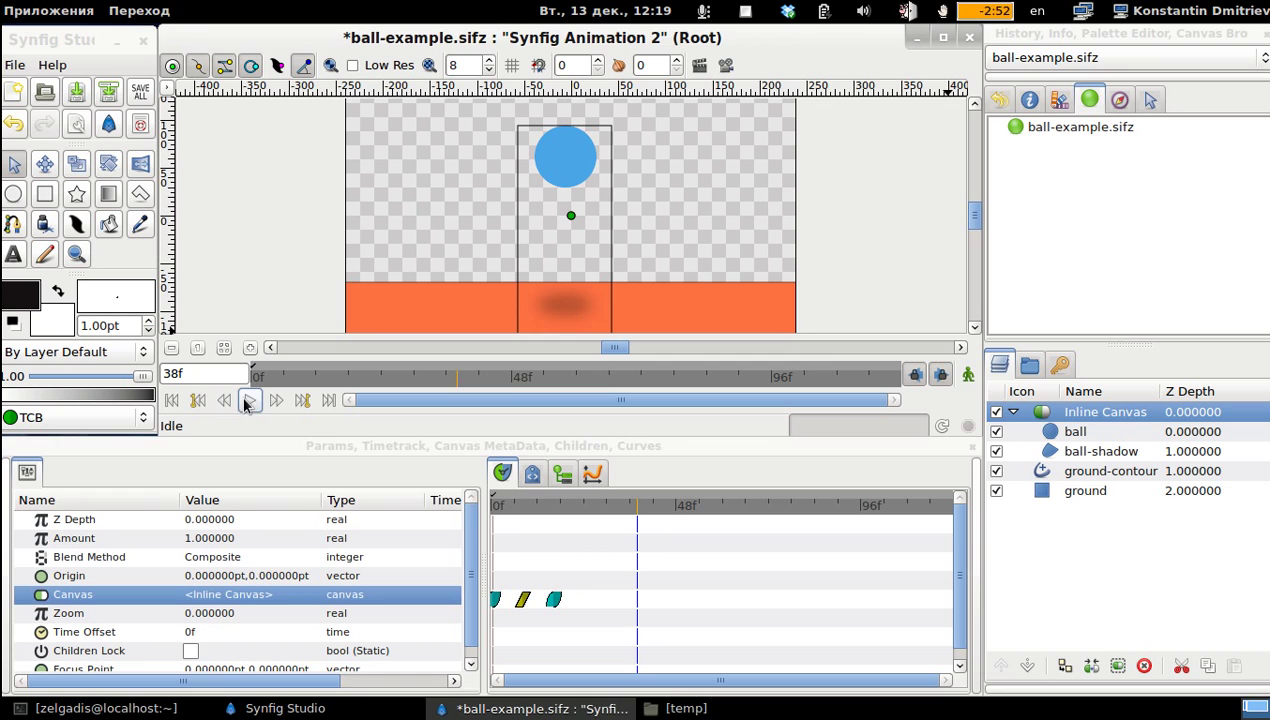
pyautogui.click(249, 400)
pyautogui.click(497, 508)
pyautogui.click(495, 508)
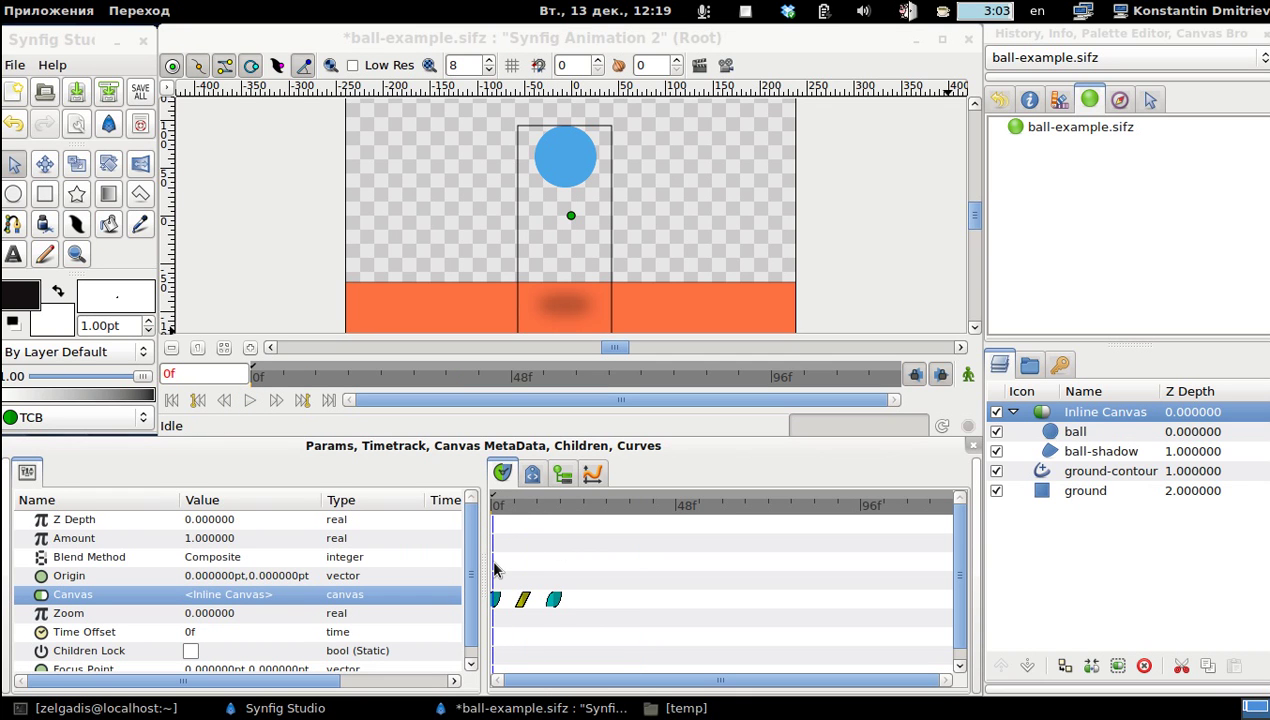
# Duplicate the Inline Canvas waypoint at frame 8 to frame 24 and the one at frame 16 to frame 32
pyautogui.moveTo(552, 508); pyautogui.dragTo(584, 512)
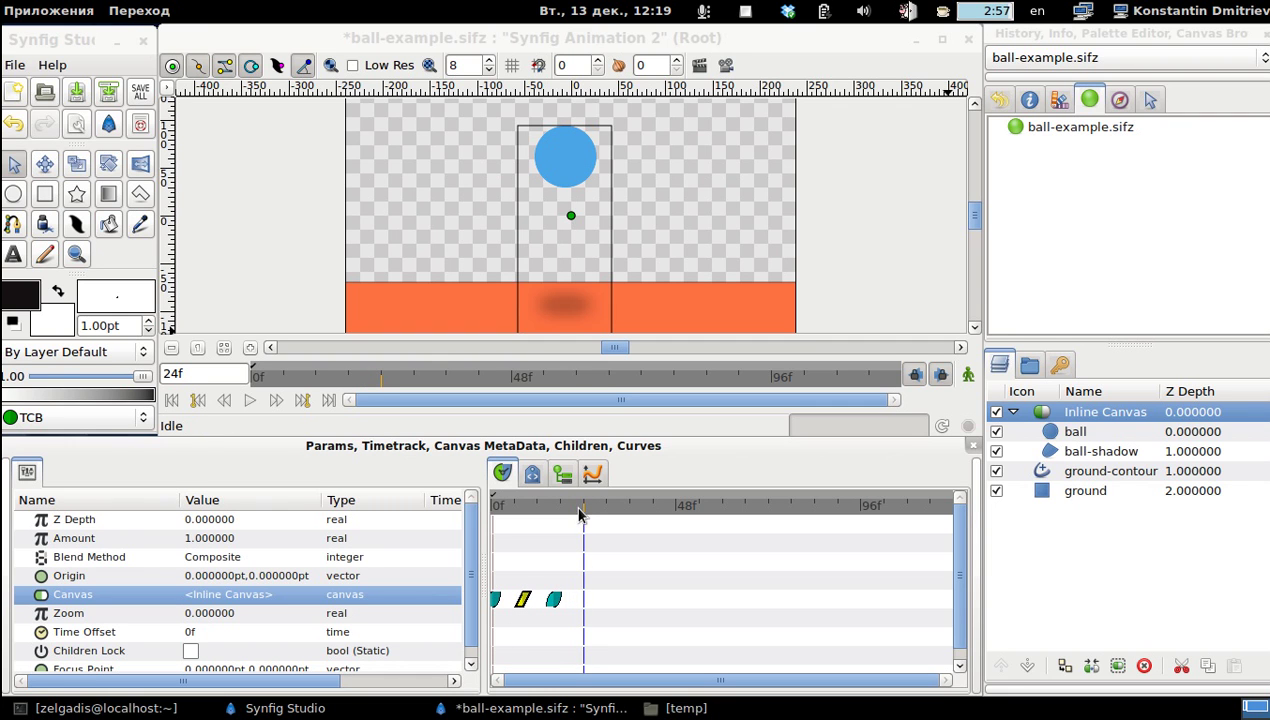
pyautogui.rightClick(528, 606)
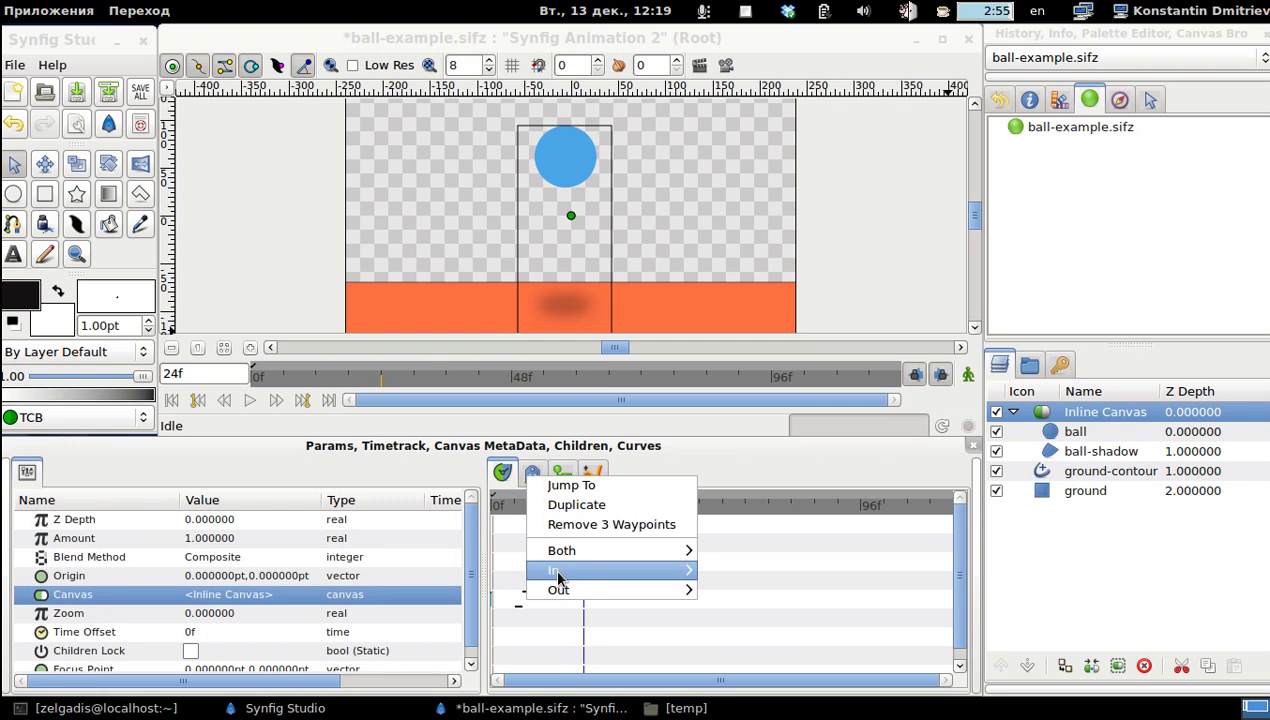
pyautogui.click(587, 507)
pyautogui.moveTo(587, 518); pyautogui.dragTo(644, 516)
pyautogui.rightClick(554, 599)
pyautogui.click(594, 506)
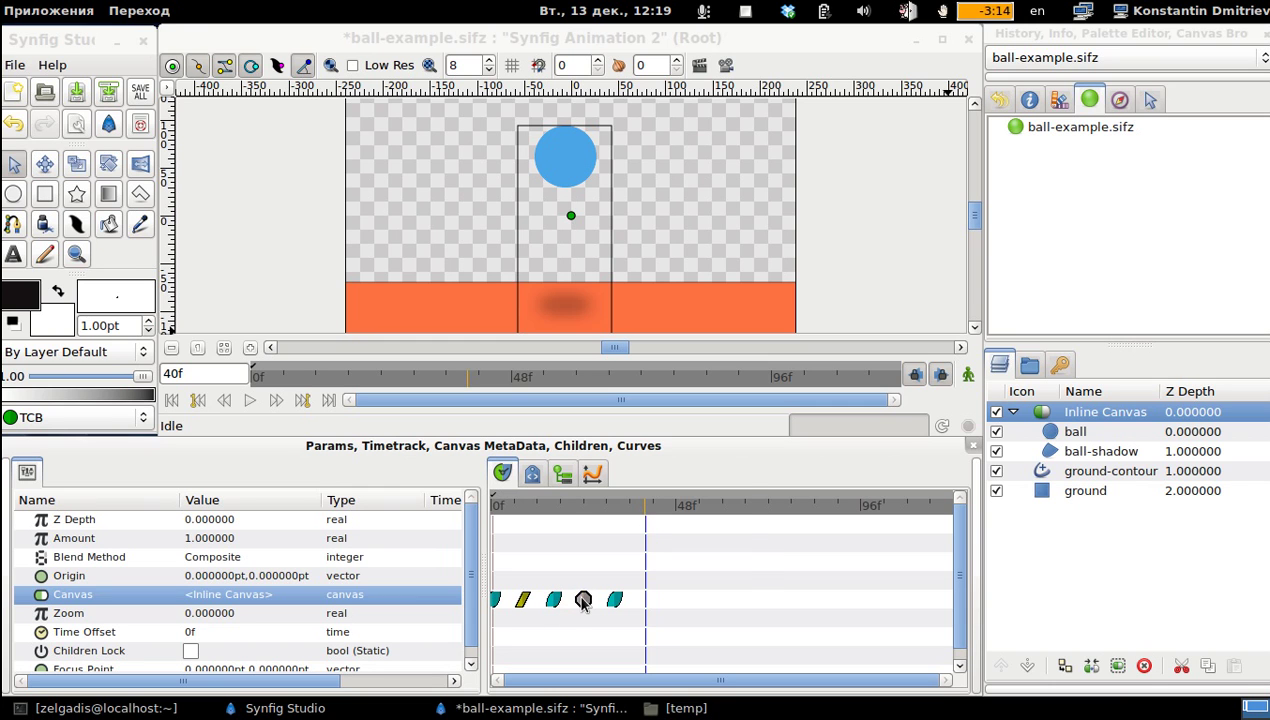
# Duplicate the Inline Canvas waypoint at frame 24 to frame 40 and the one at frame 32 to frame 48
pyautogui.rightClick(585, 602)
pyautogui.click(638, 502)
pyautogui.click(646, 516)
pyautogui.moveTo(646, 516); pyautogui.dragTo(671, 514)
pyautogui.rightClick(614, 599)
pyautogui.press('Escape')
pyautogui.click(675, 512)
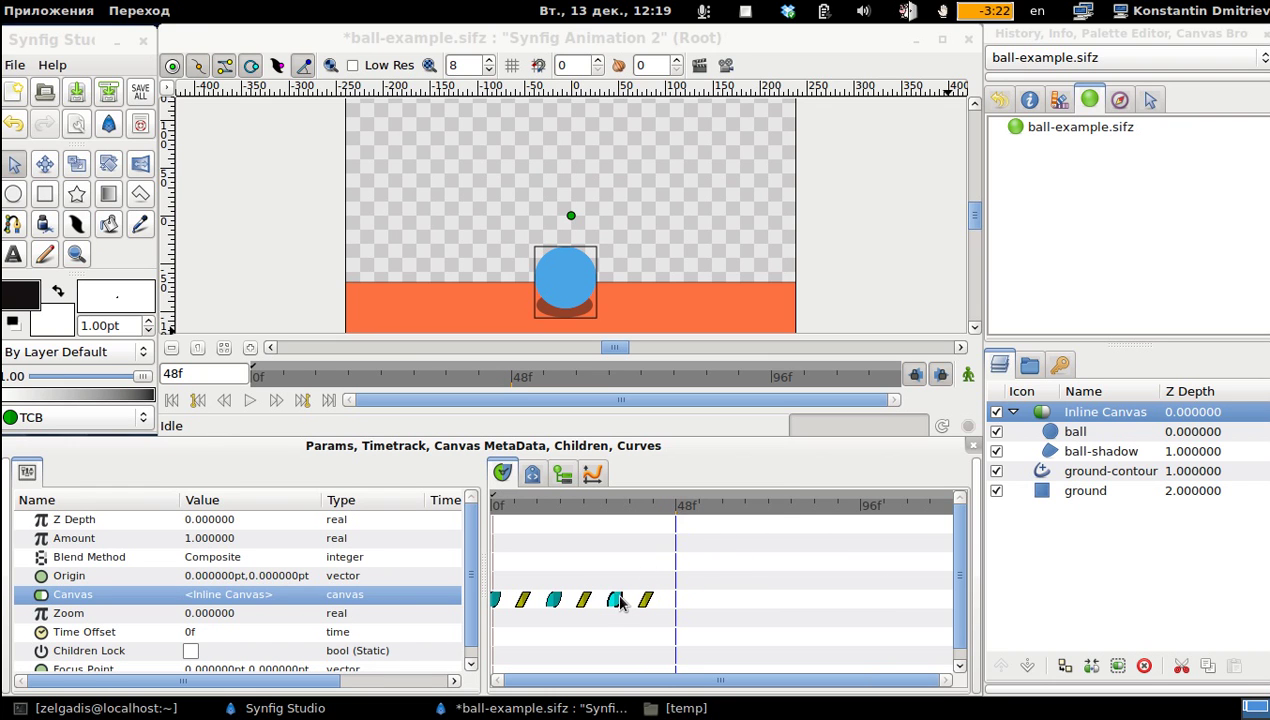
pyautogui.rightClick(616, 599)
pyautogui.click(655, 503)
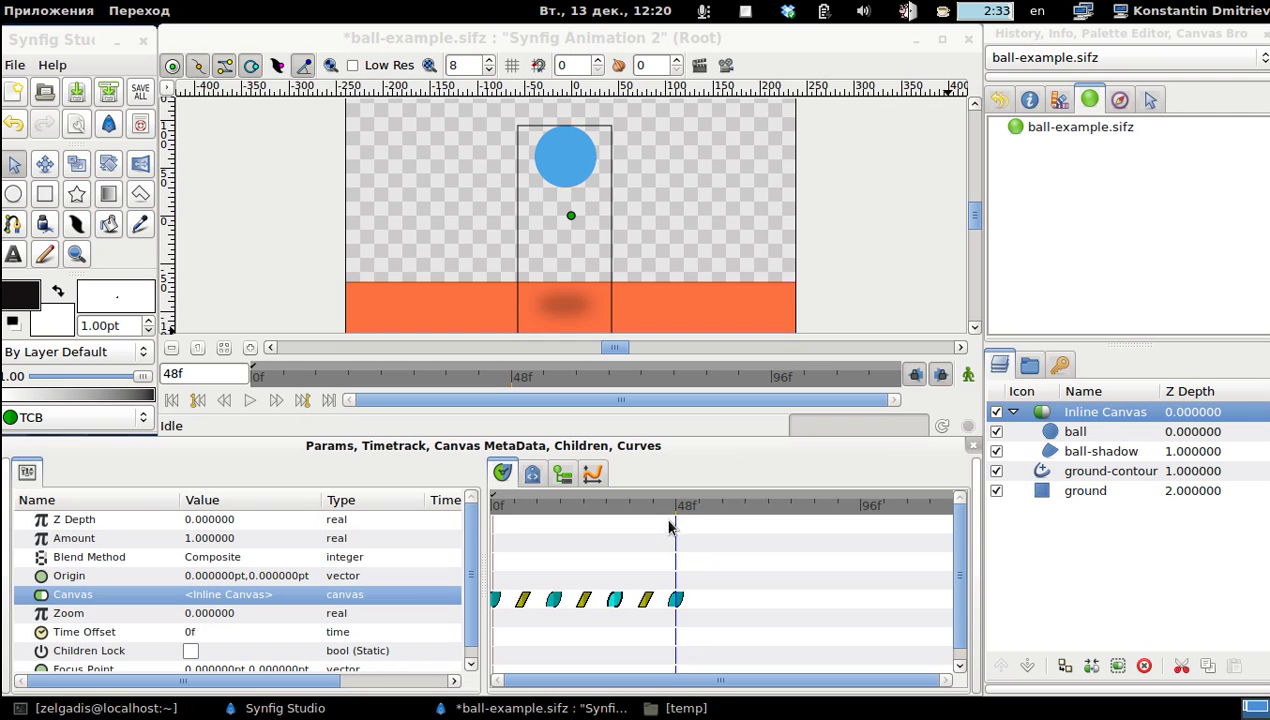
# Scrub back through the repeated bounces, play them from frame 0, and rewind to the start
pyautogui.moveTo(670, 512); pyautogui.dragTo(437, 513)
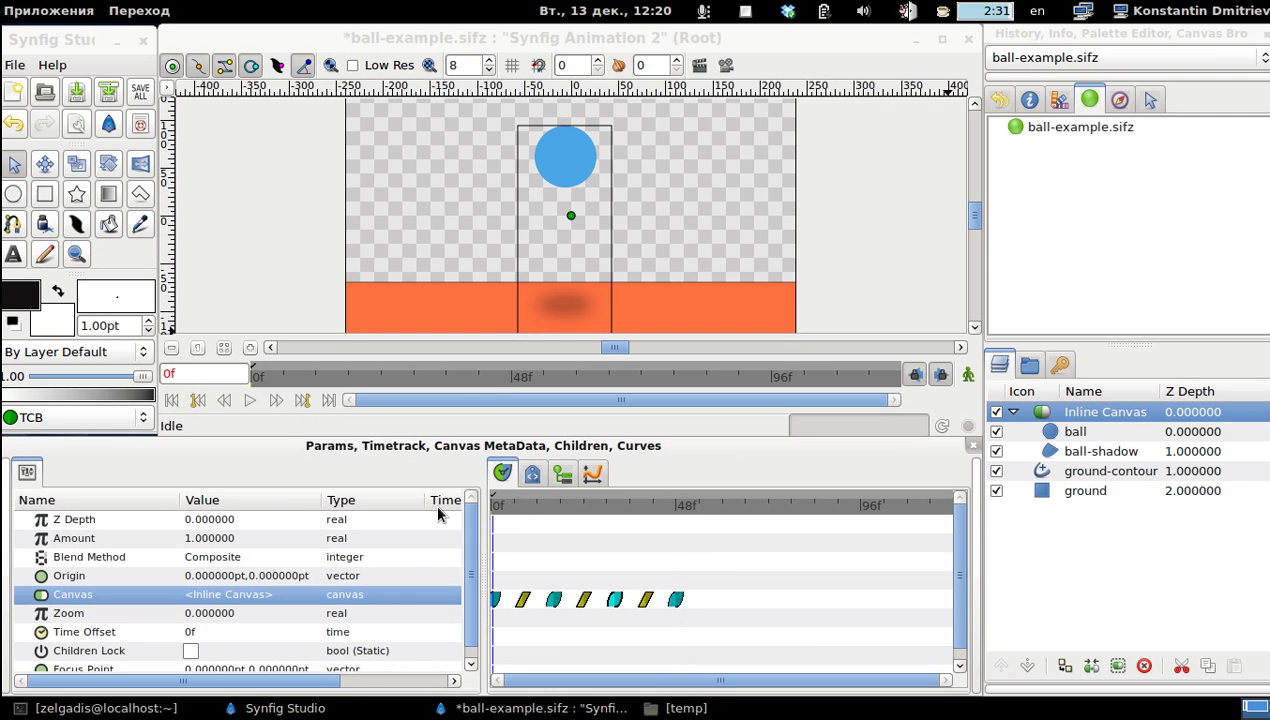
pyautogui.click(495, 510)
pyautogui.click(174, 402)
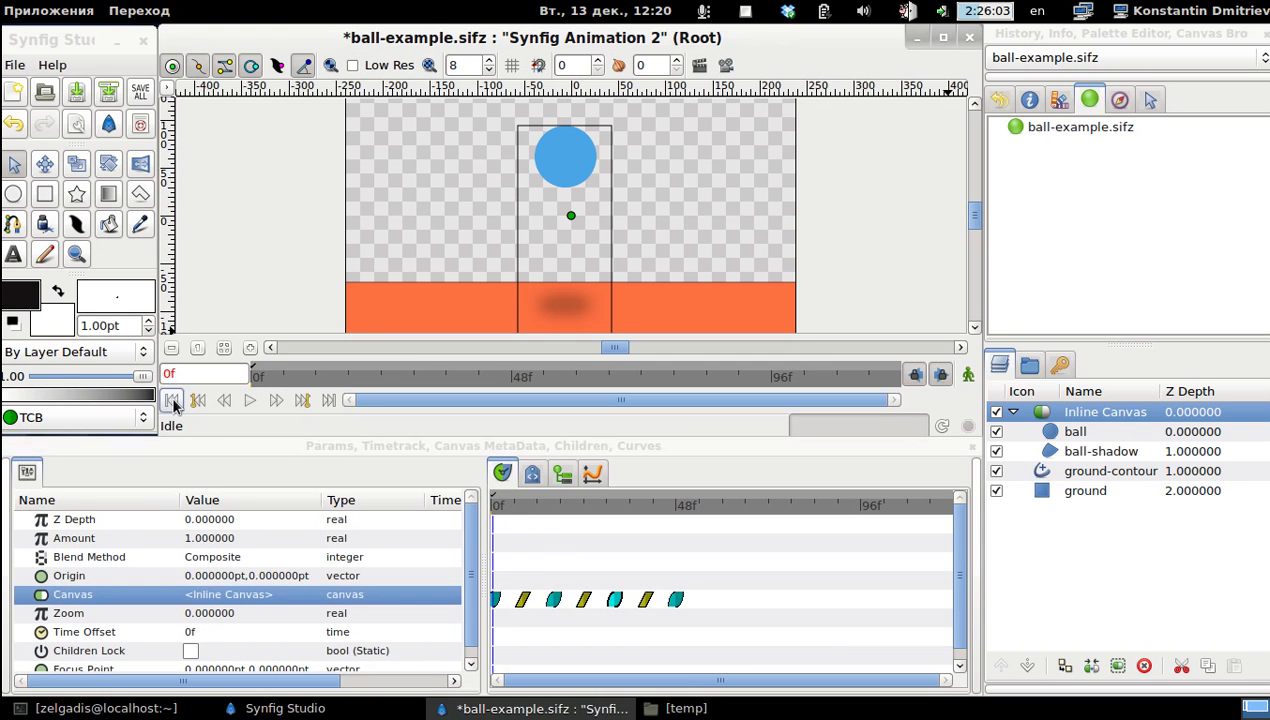
pyautogui.click(250, 401)
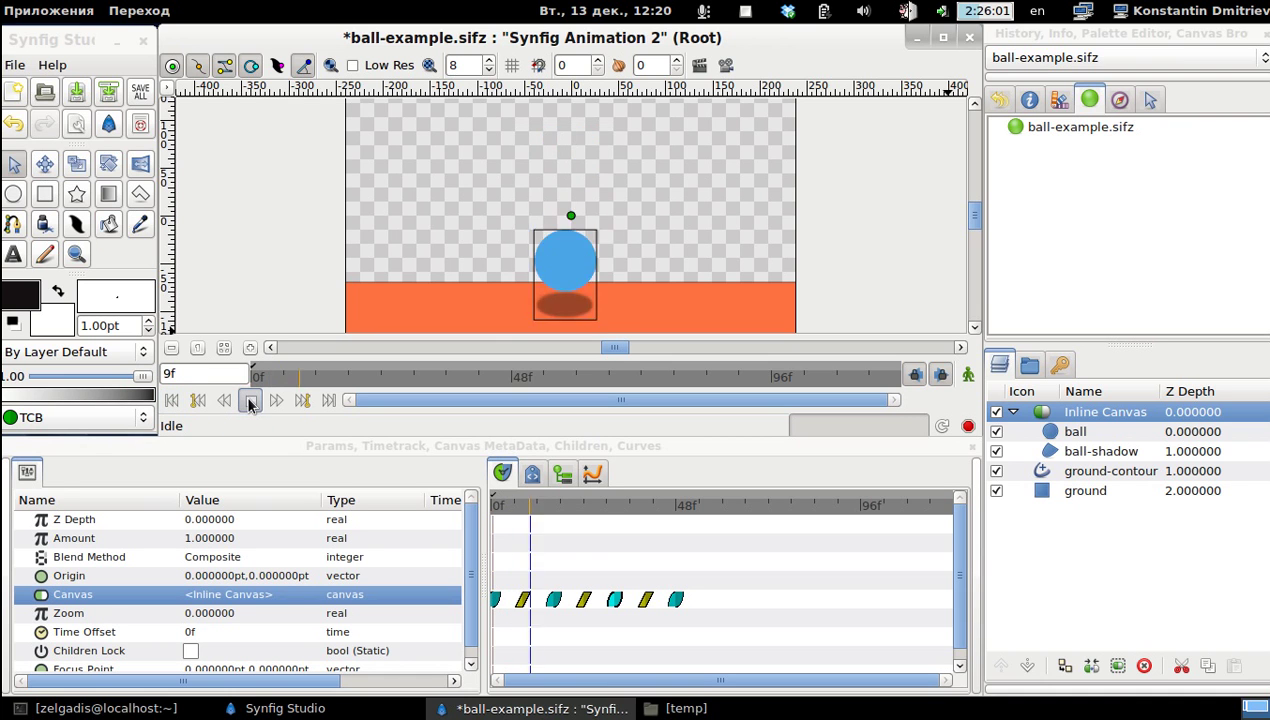
pyautogui.click(250, 401)
pyautogui.click(157, 412)
pyautogui.click(171, 401)
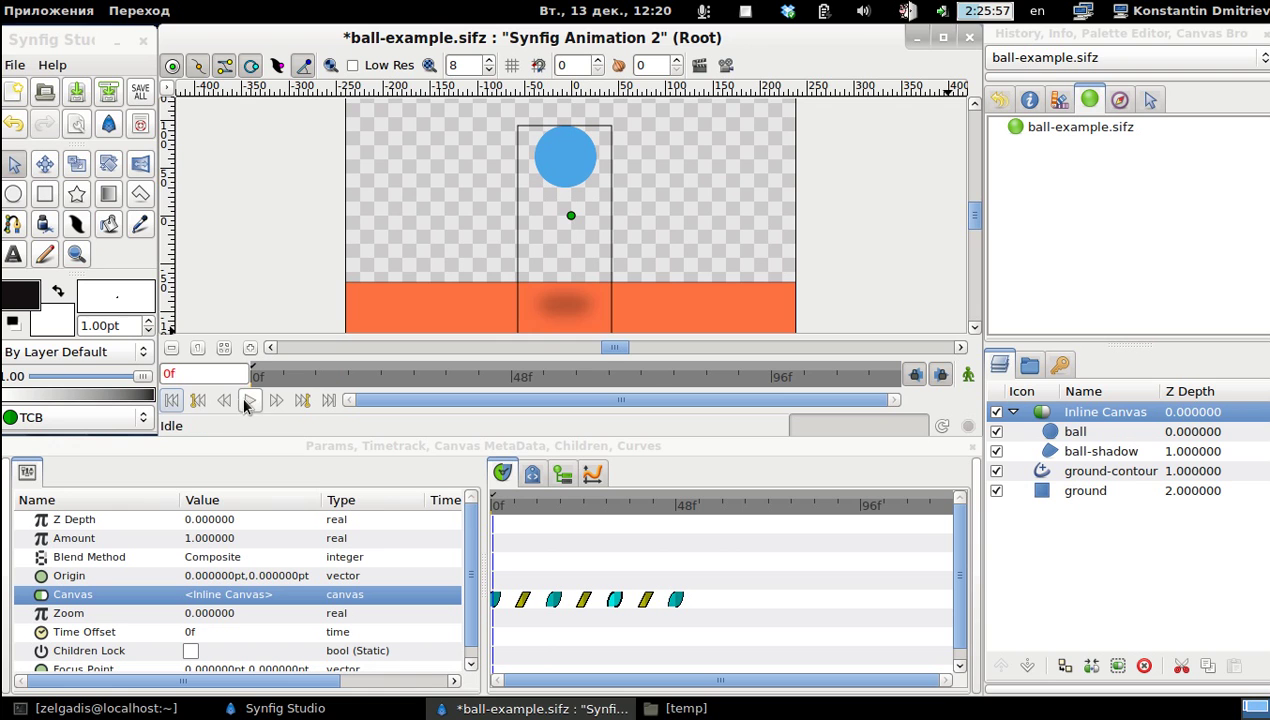
# Render a preview at zoom 1 and 24 frames per second, play it, and close the preview
pyautogui.hotkey('ctrl', 'p')
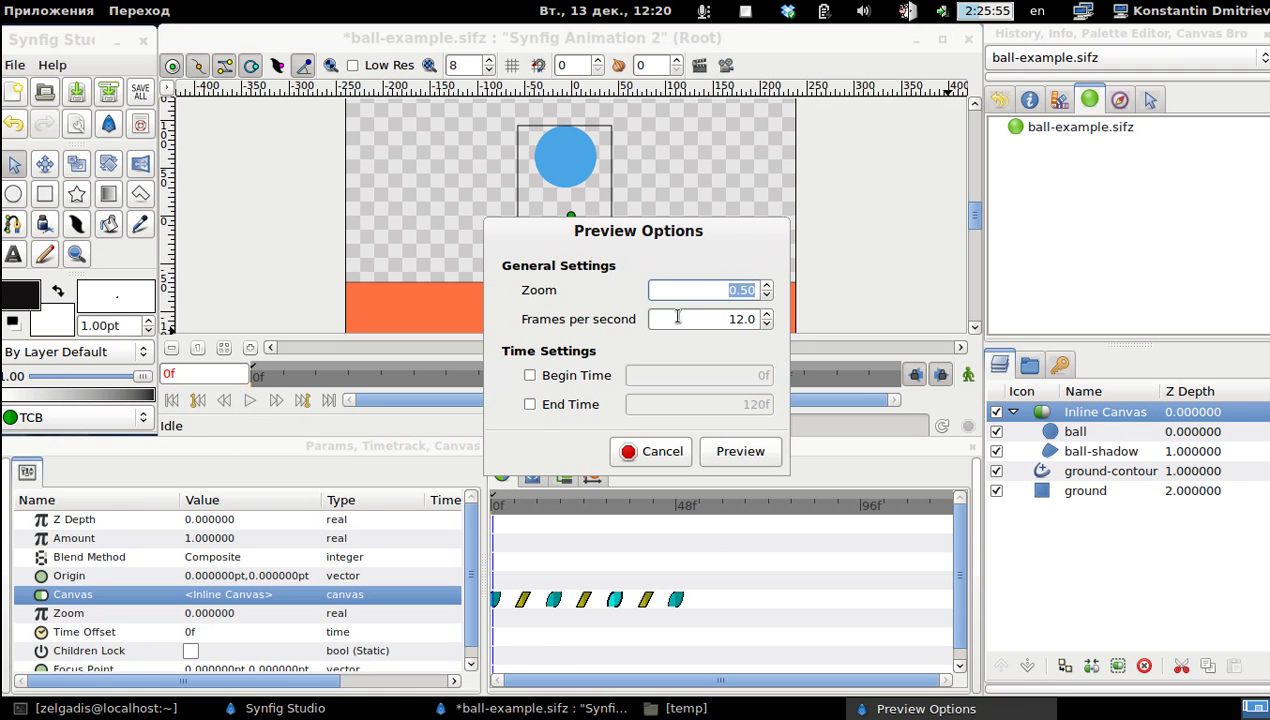
pyautogui.write('1')
pyautogui.press('Tab')
pyautogui.write('24')
pyautogui.click(724, 451)
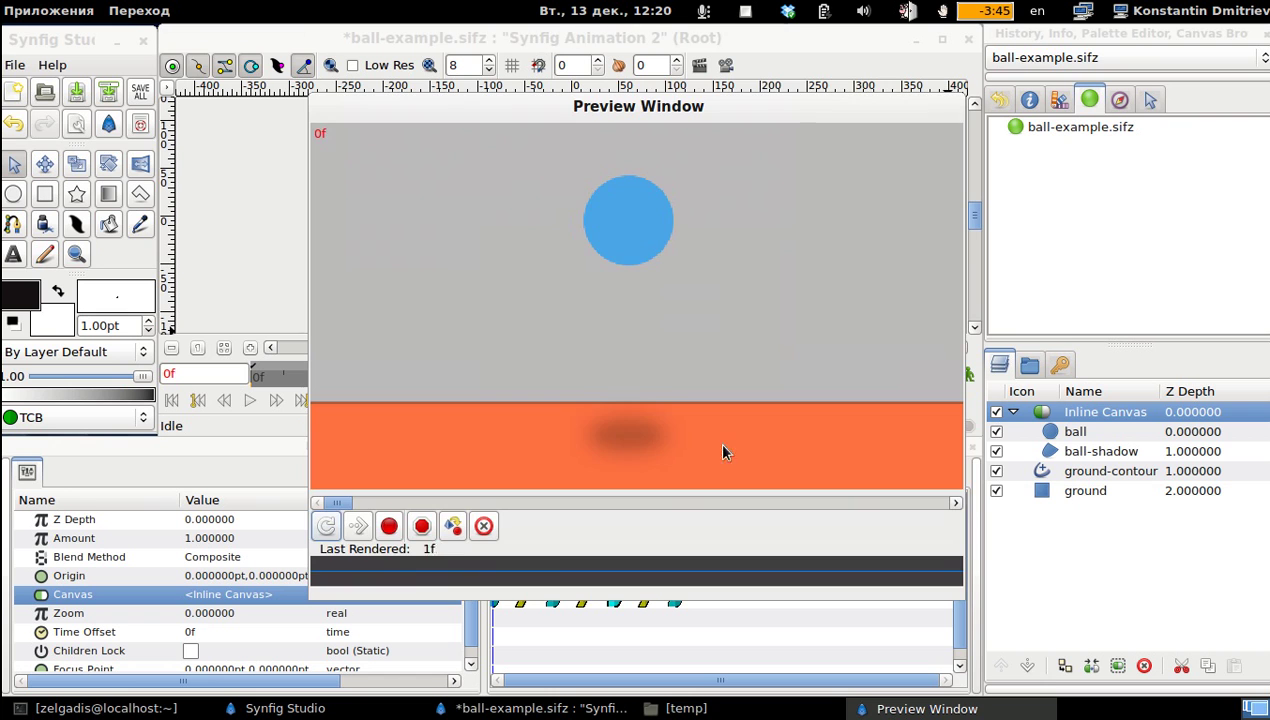
pyautogui.click(358, 526)
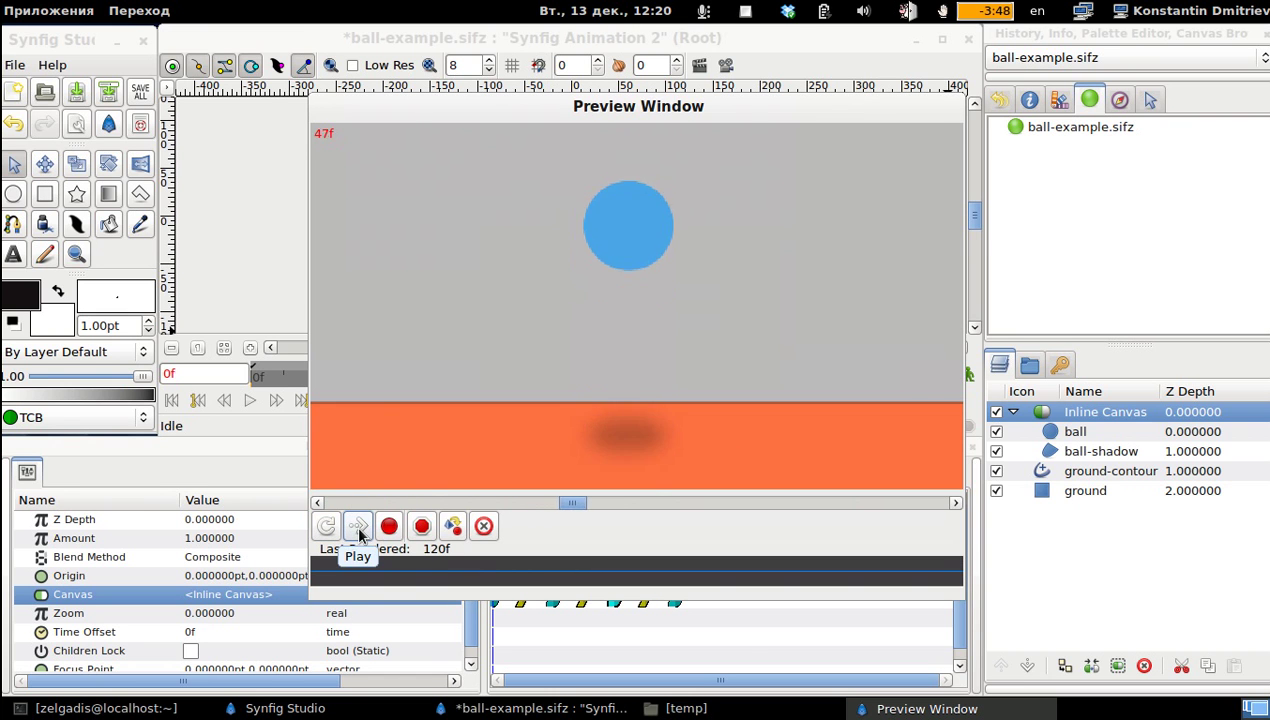
pyautogui.click(483, 526)
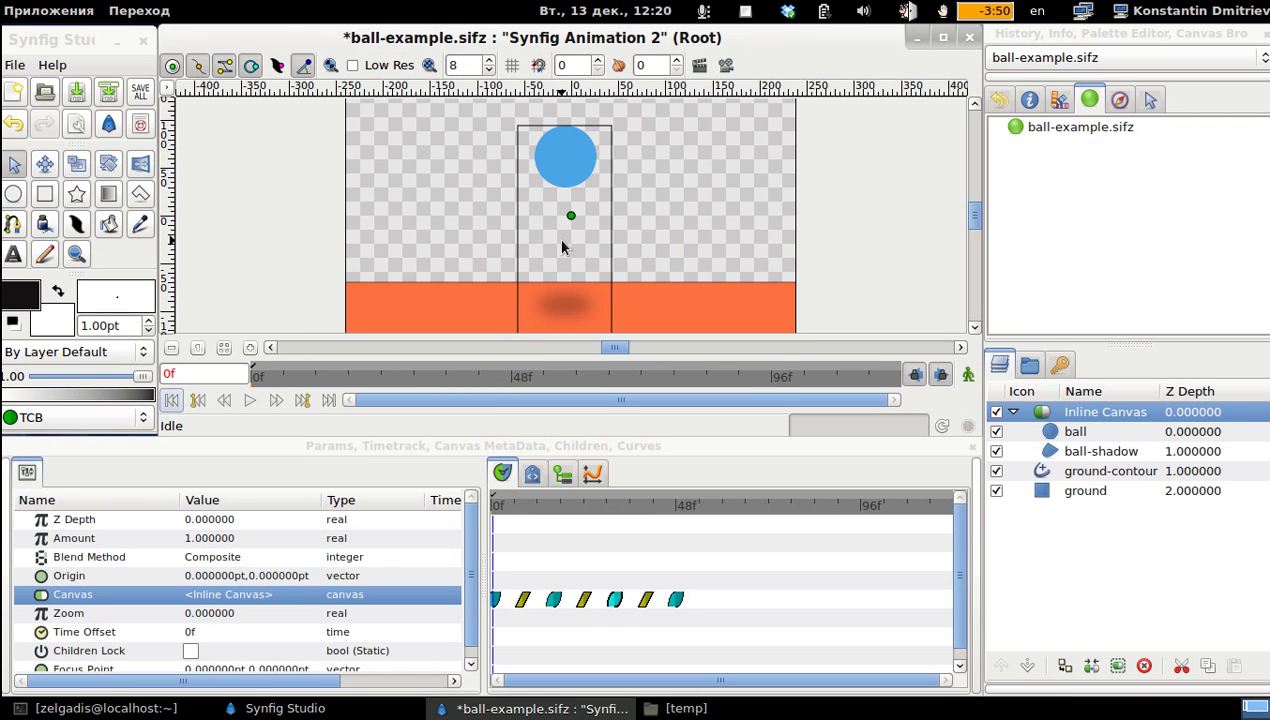
pyautogui.click(495, 503)
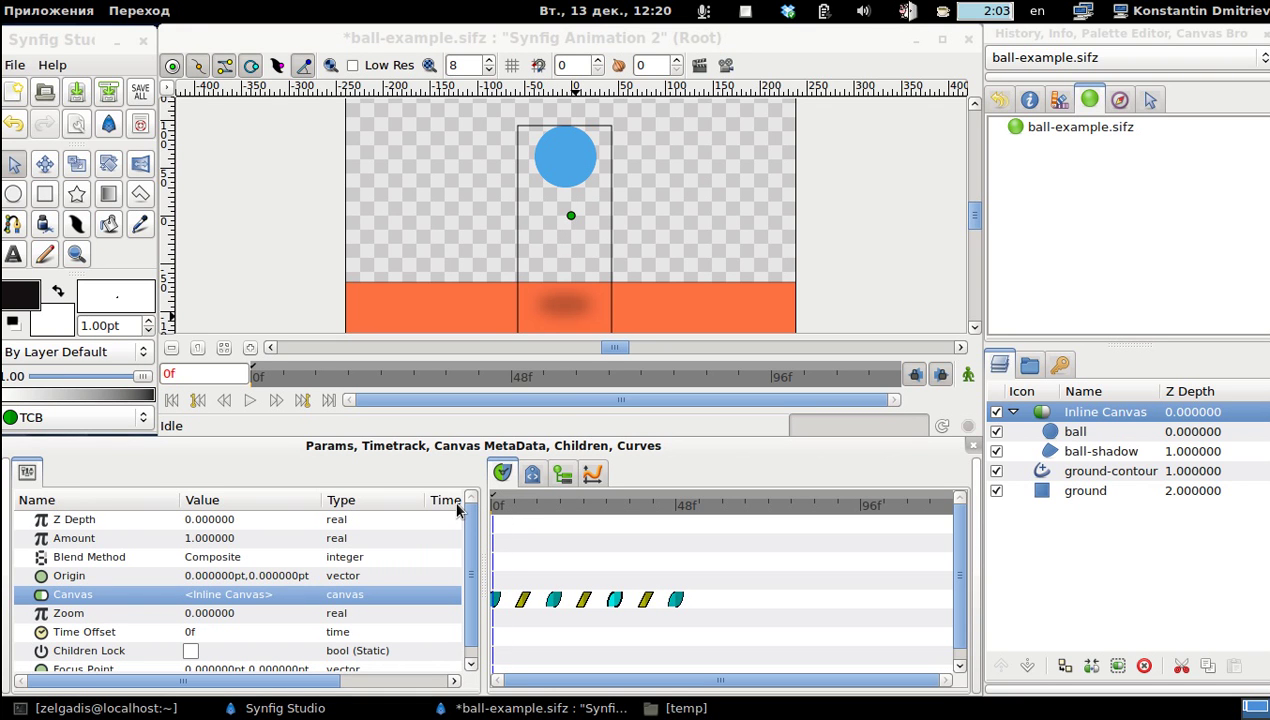